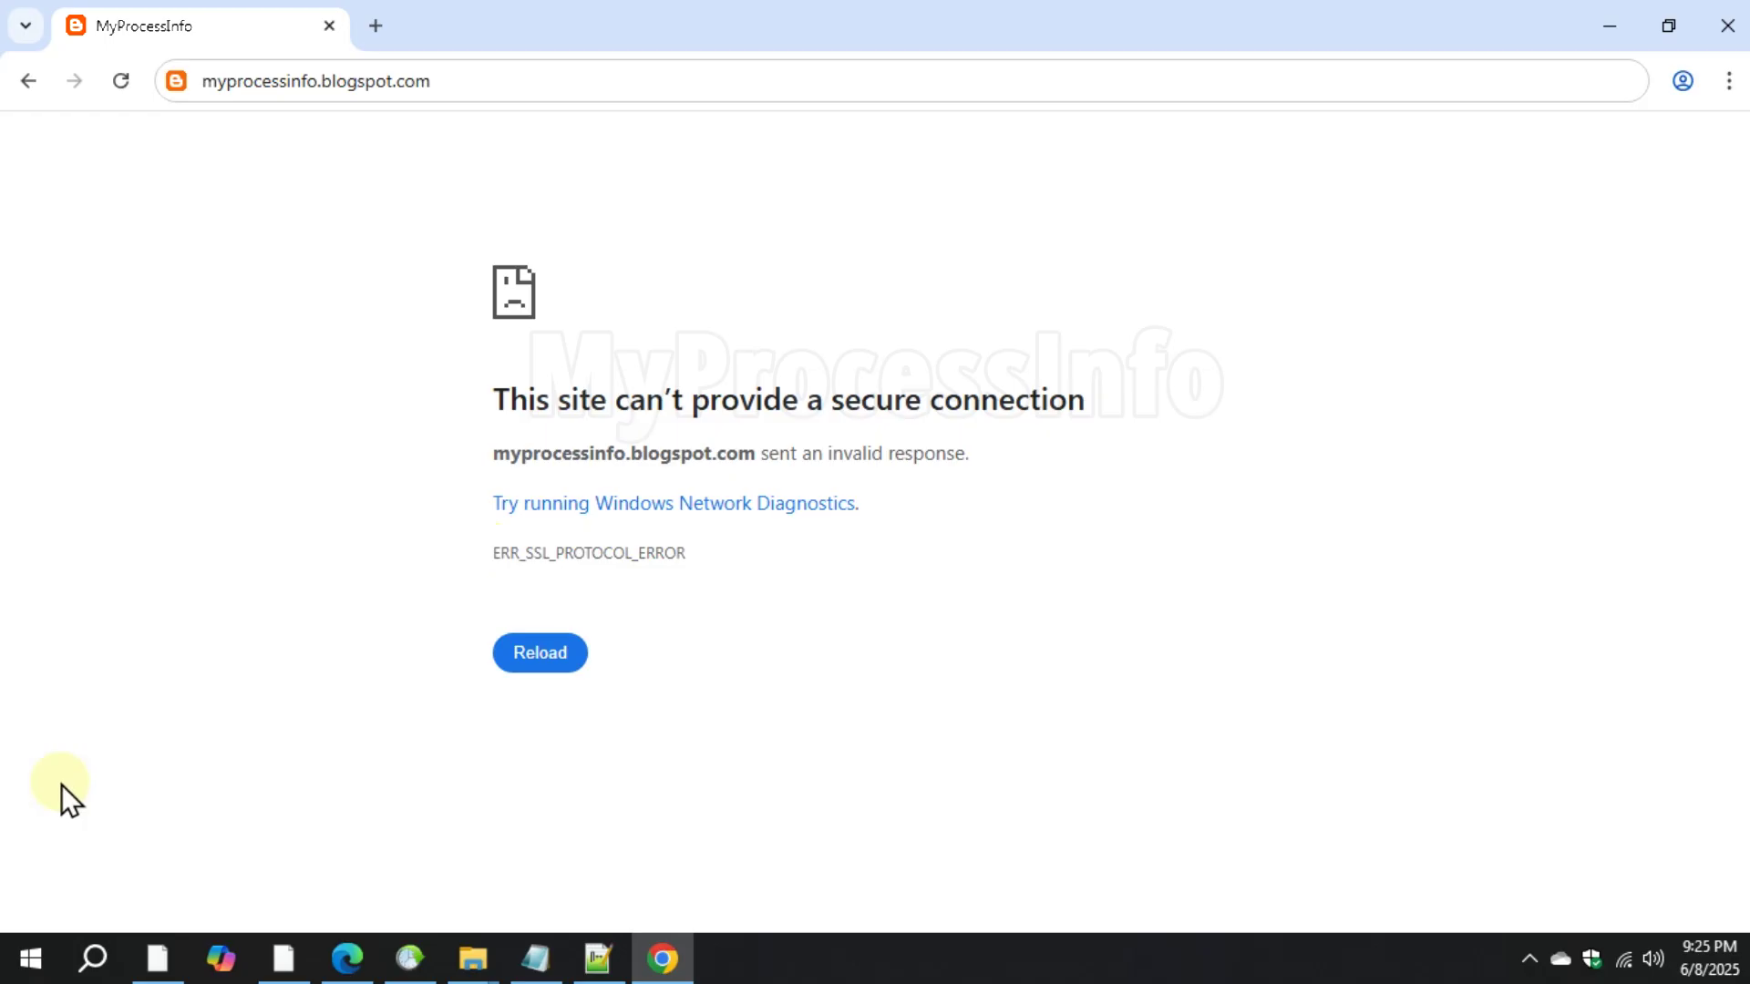
Open the %TEMP% folder from the Run box and maximize its Explorer window.
left_click_drag(477, 552, 1021, 608)
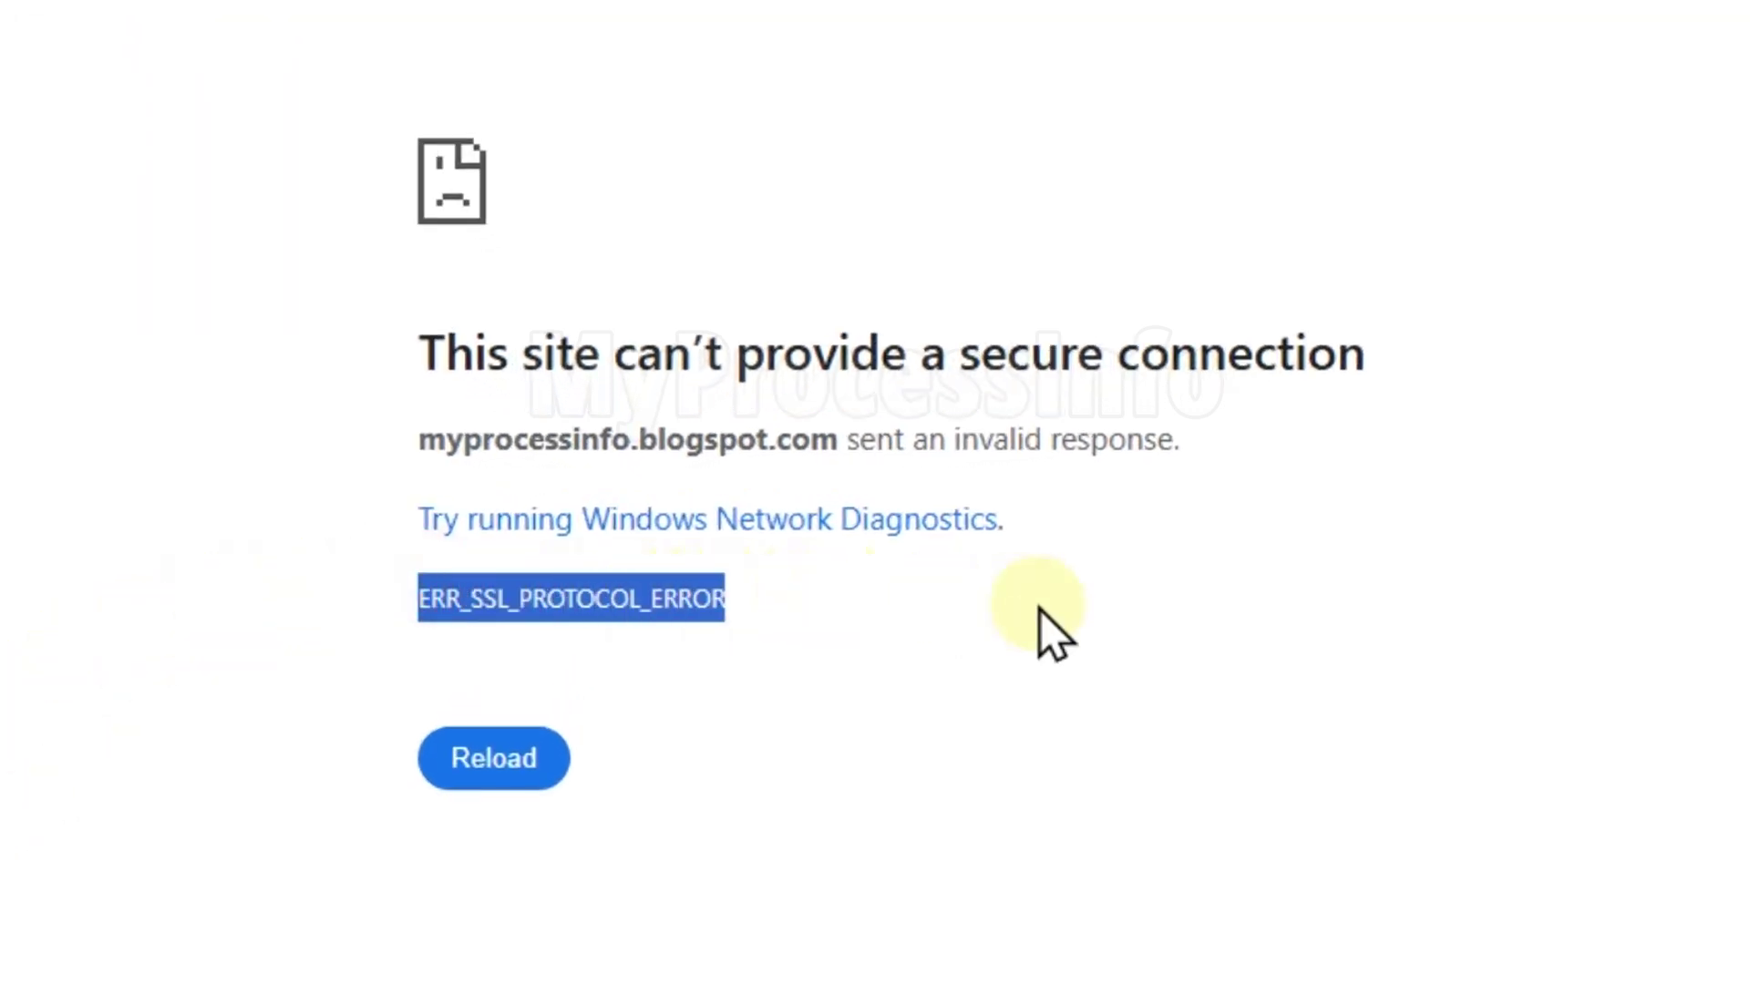
left_click(1041, 610)
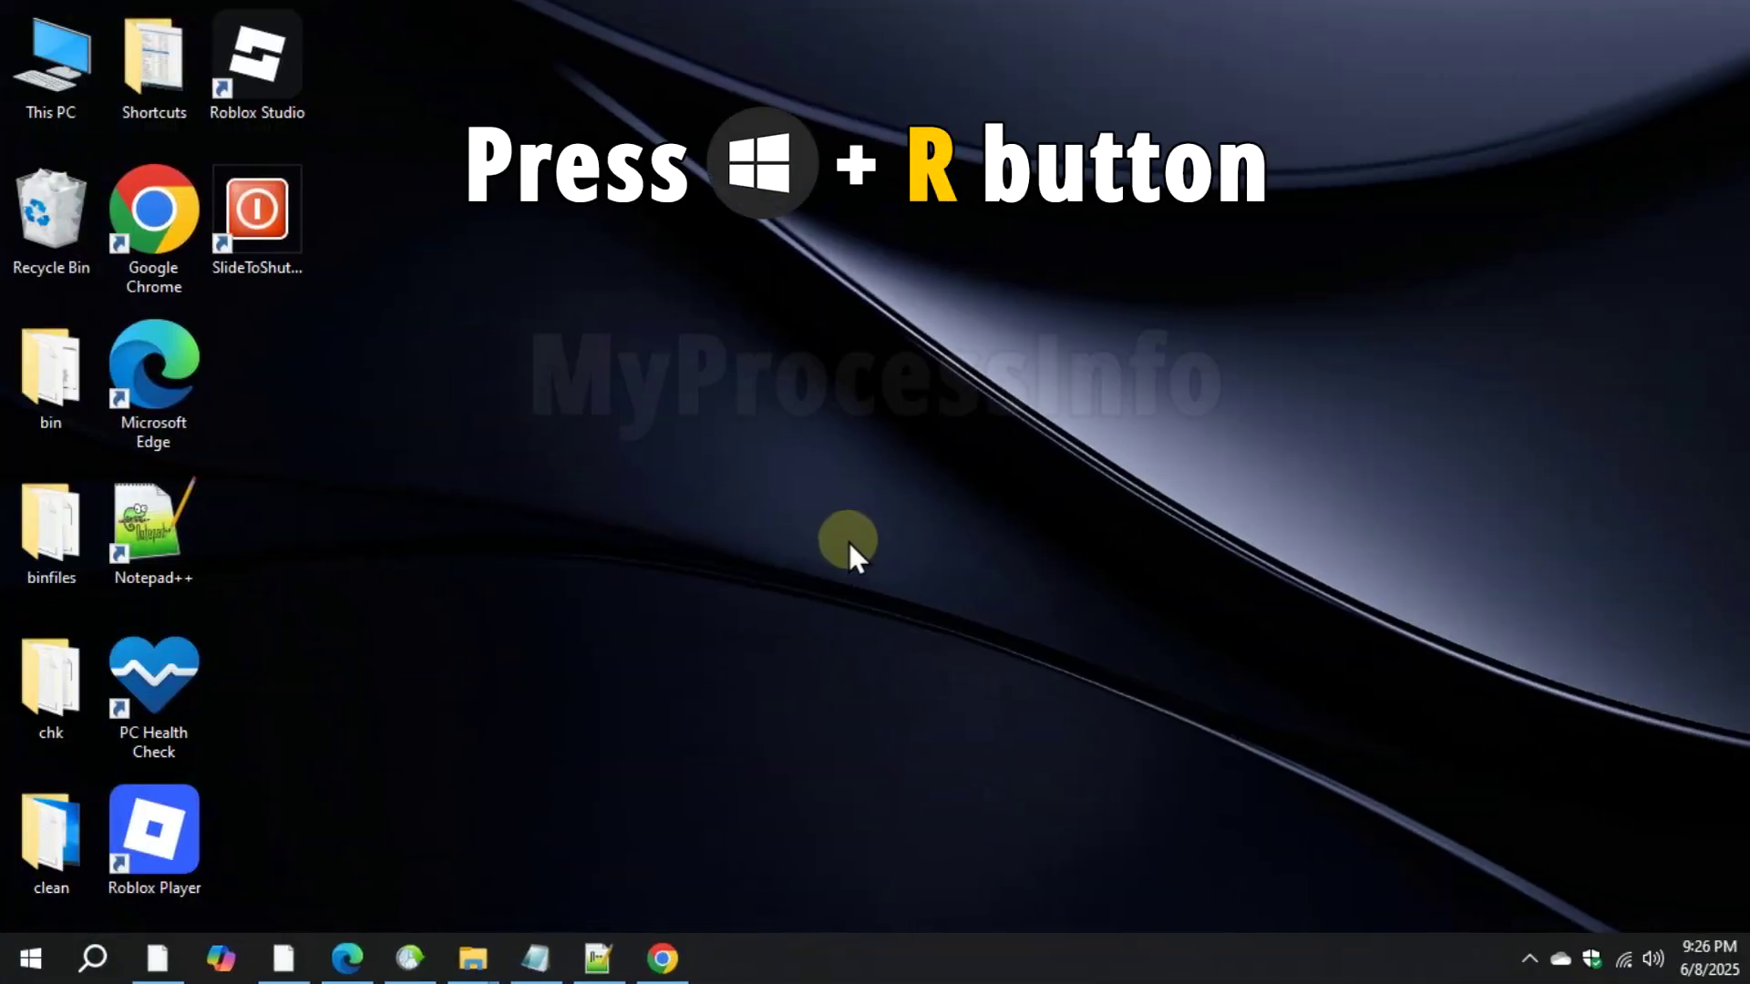
key("super+r")
type("%")
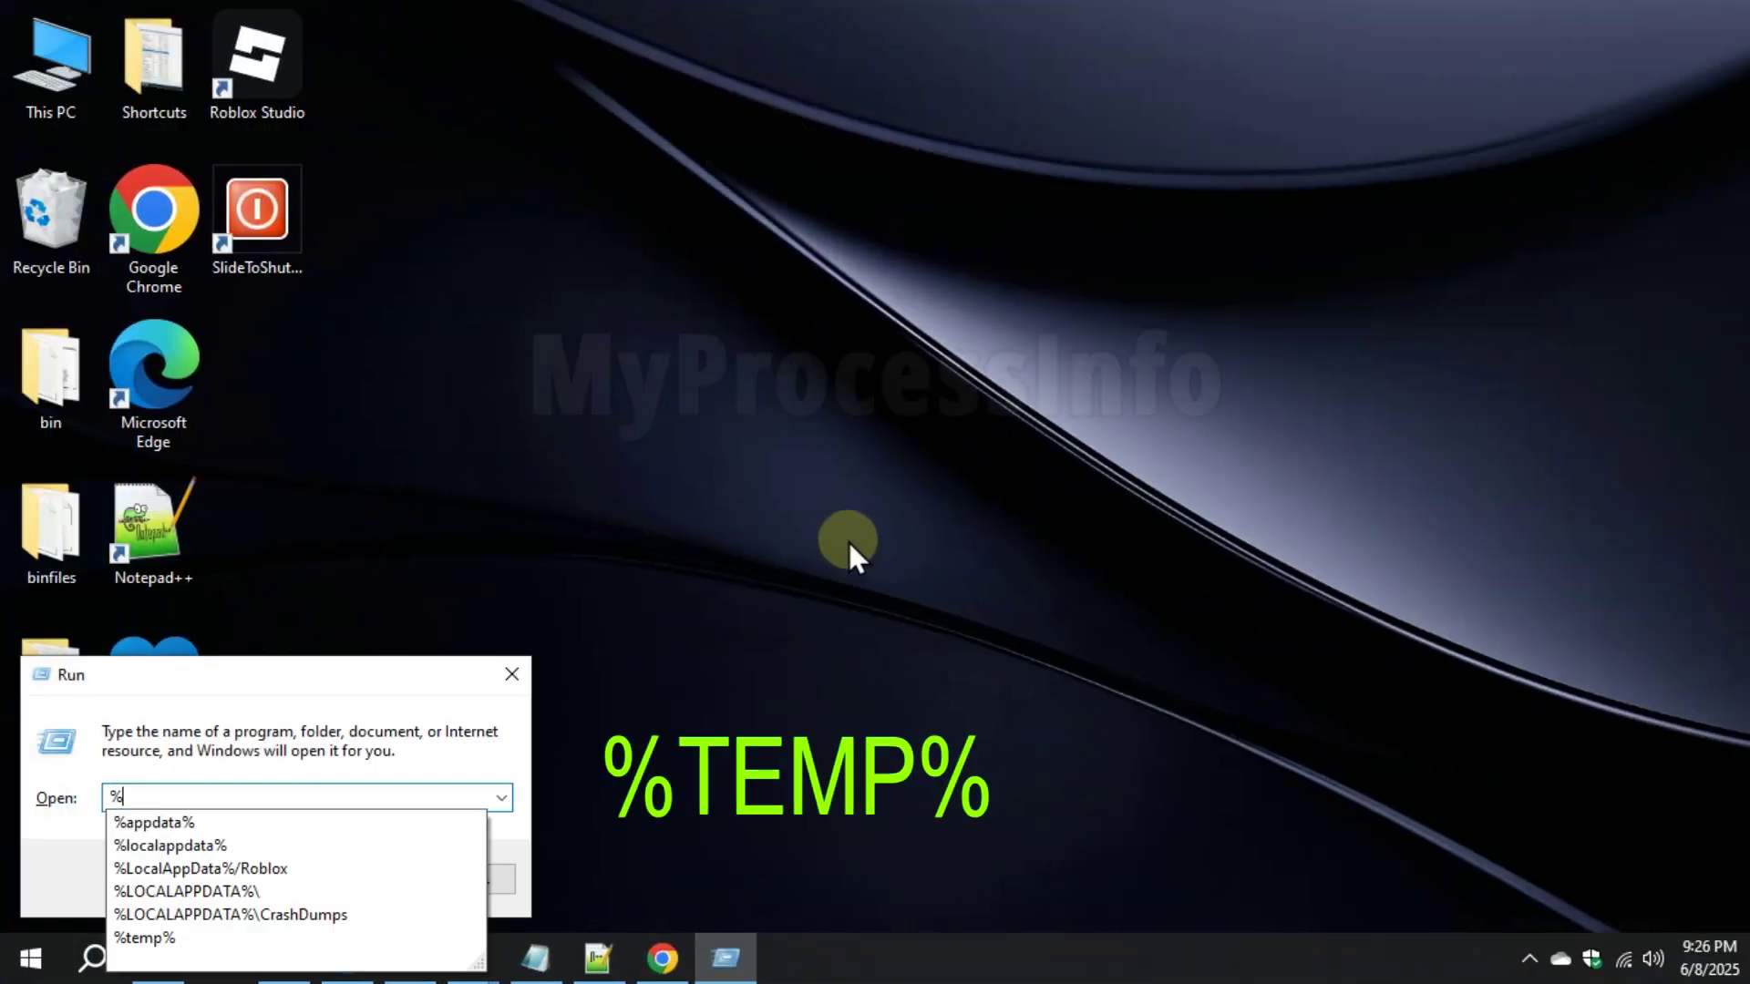
type("TEMP%")
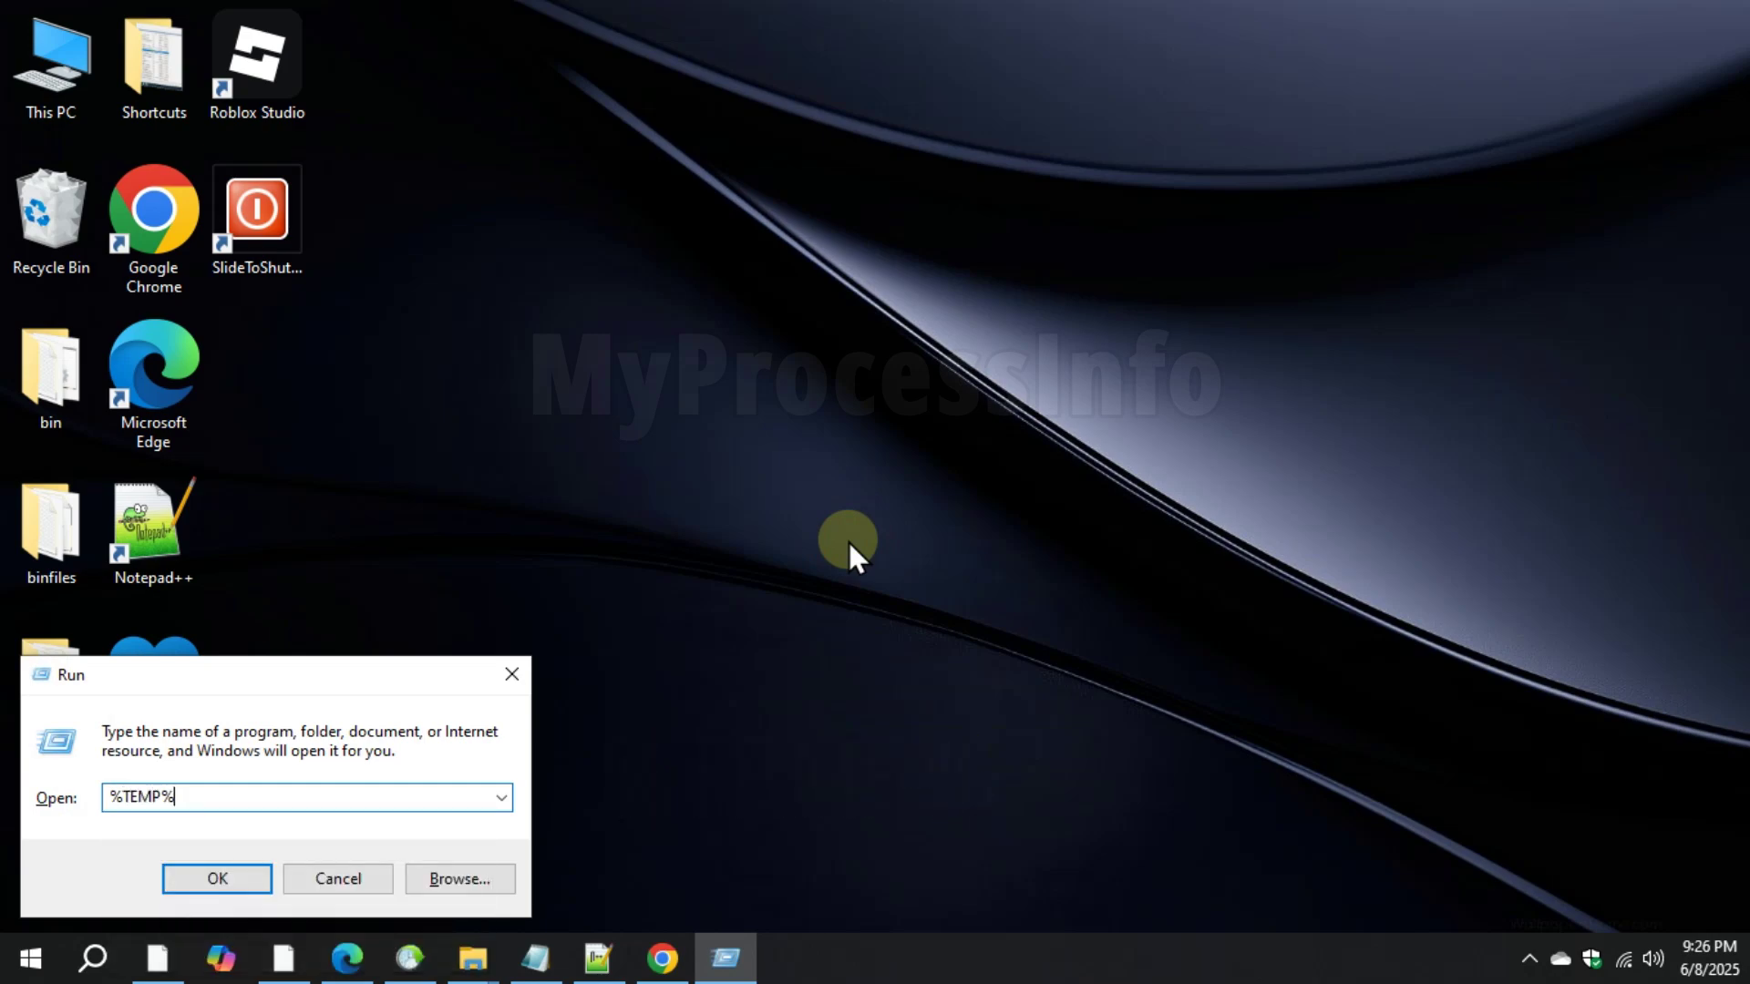
left_click(248, 875)
left_click(1507, 19)
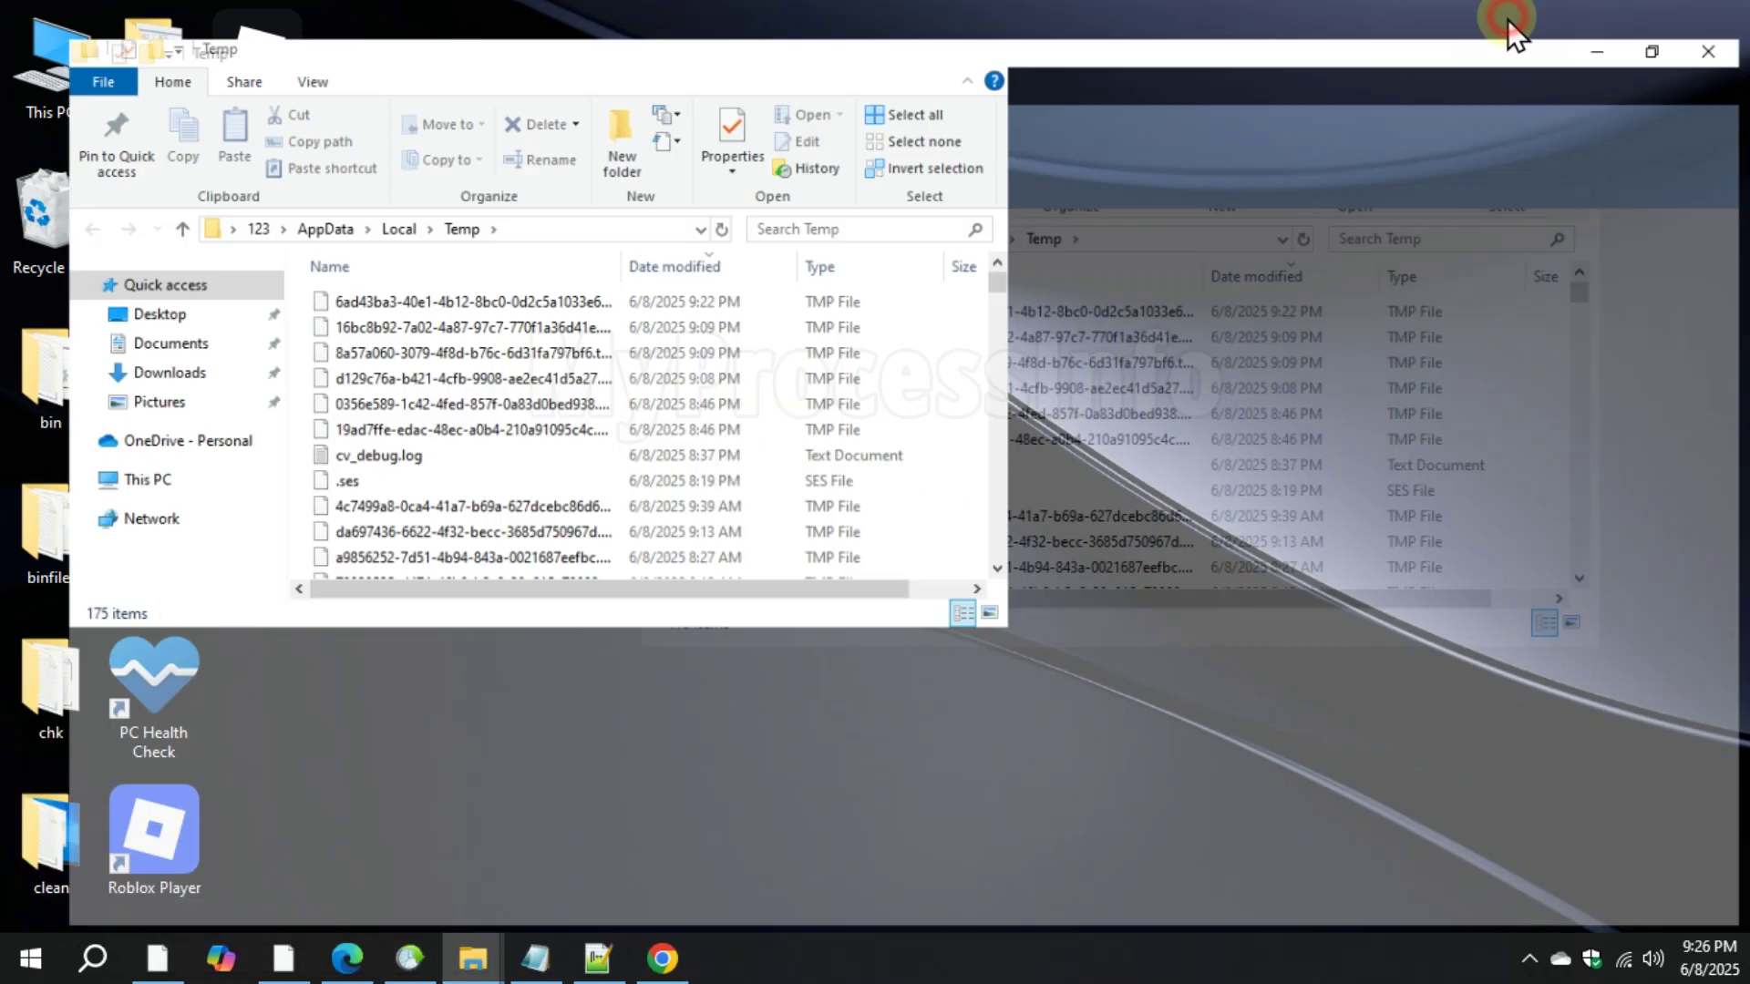
Select all 175 temporary files and delete them.
key("ctrl+a")
right_click(580, 517)
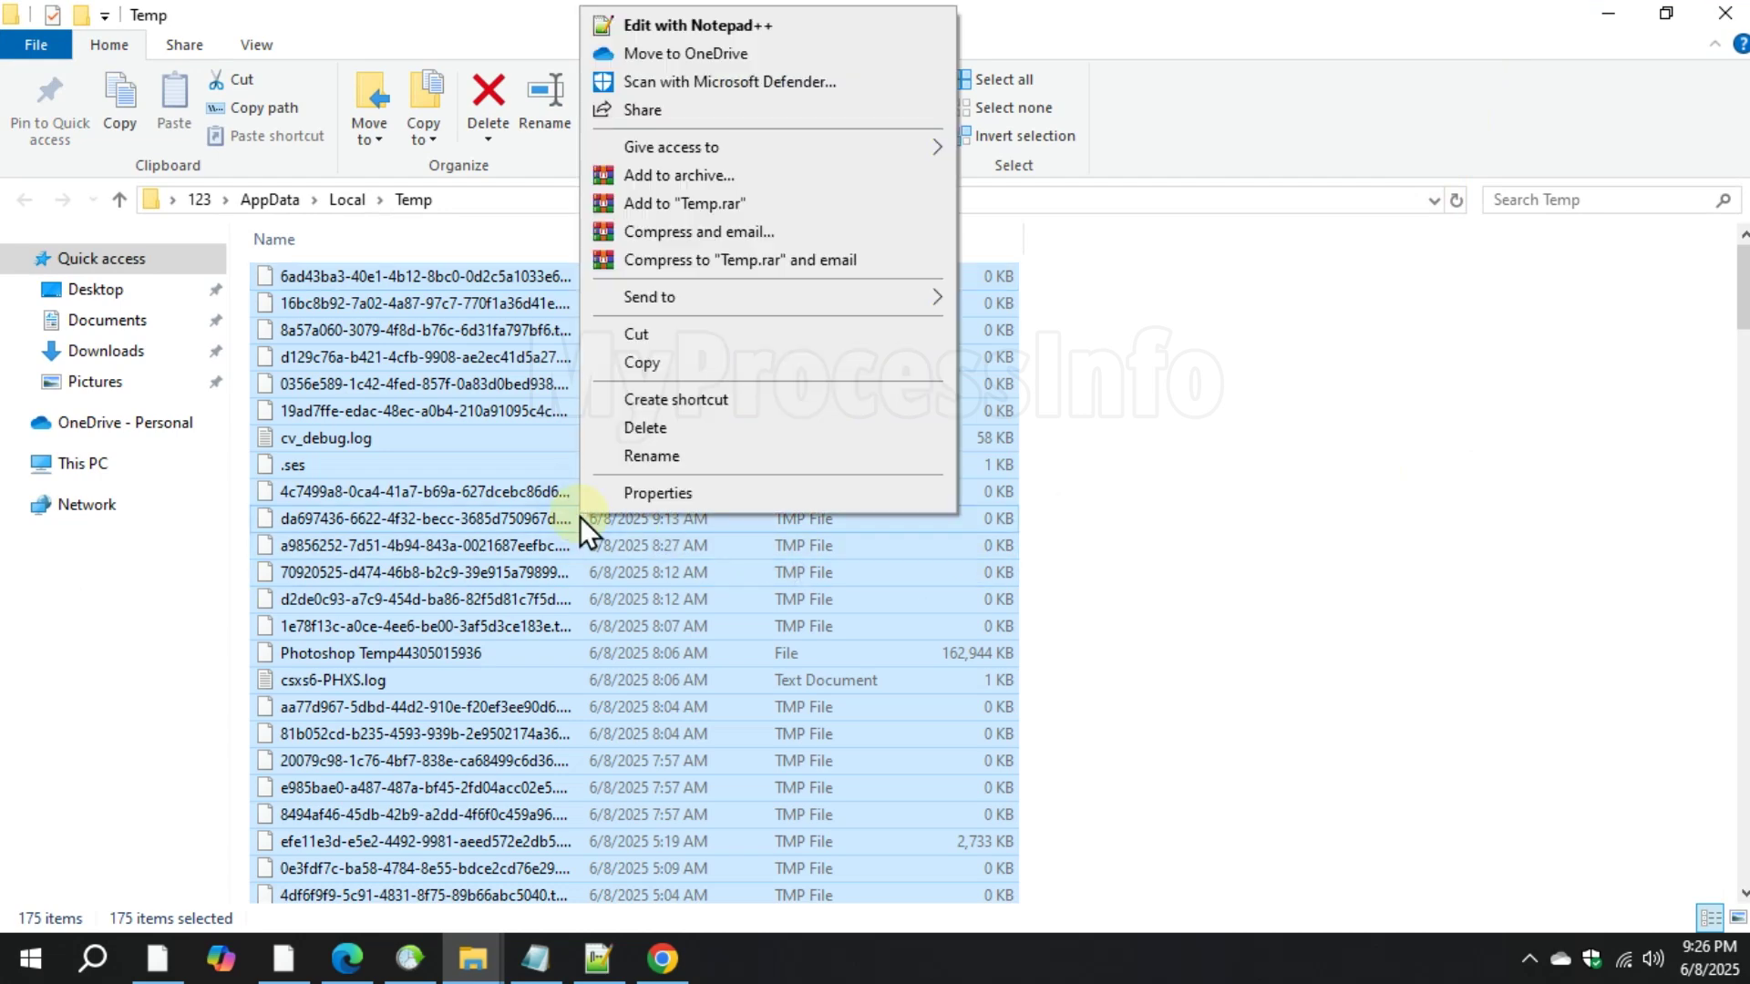
left_click(879, 421)
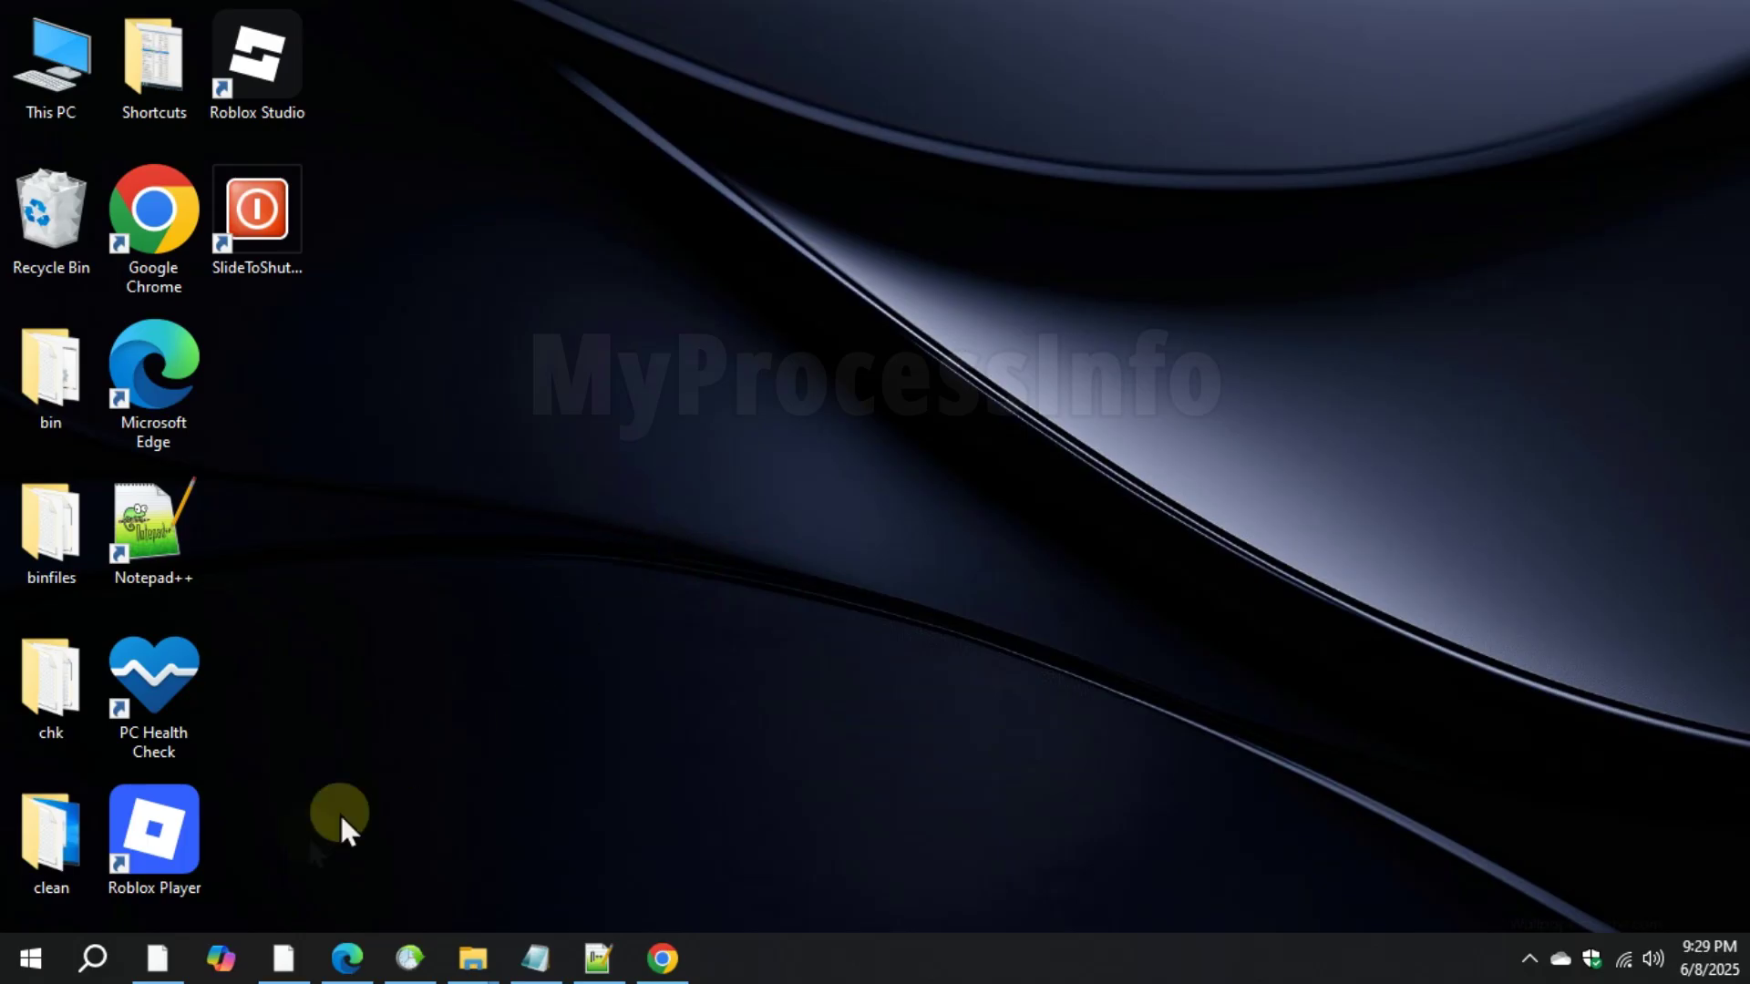
Open Internet Options from Start search and clear the SSL state on the Content tab.
left_click(28, 957)
type("INTERNET OPT")
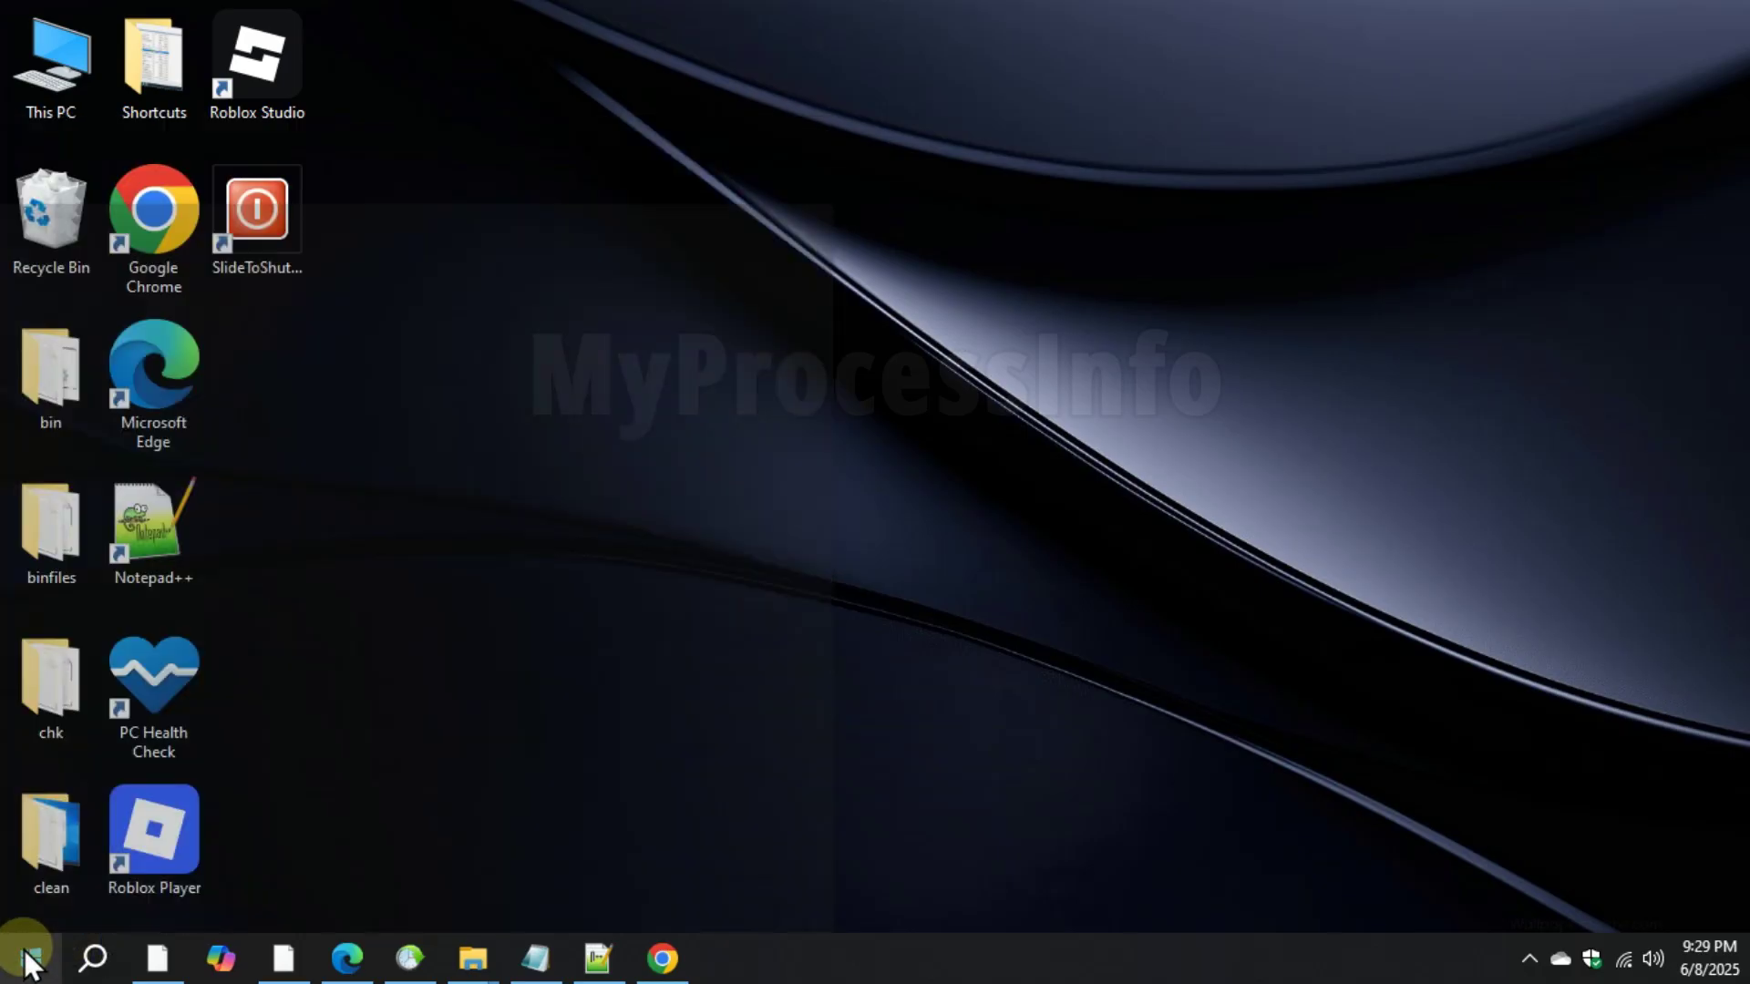
type("IONS")
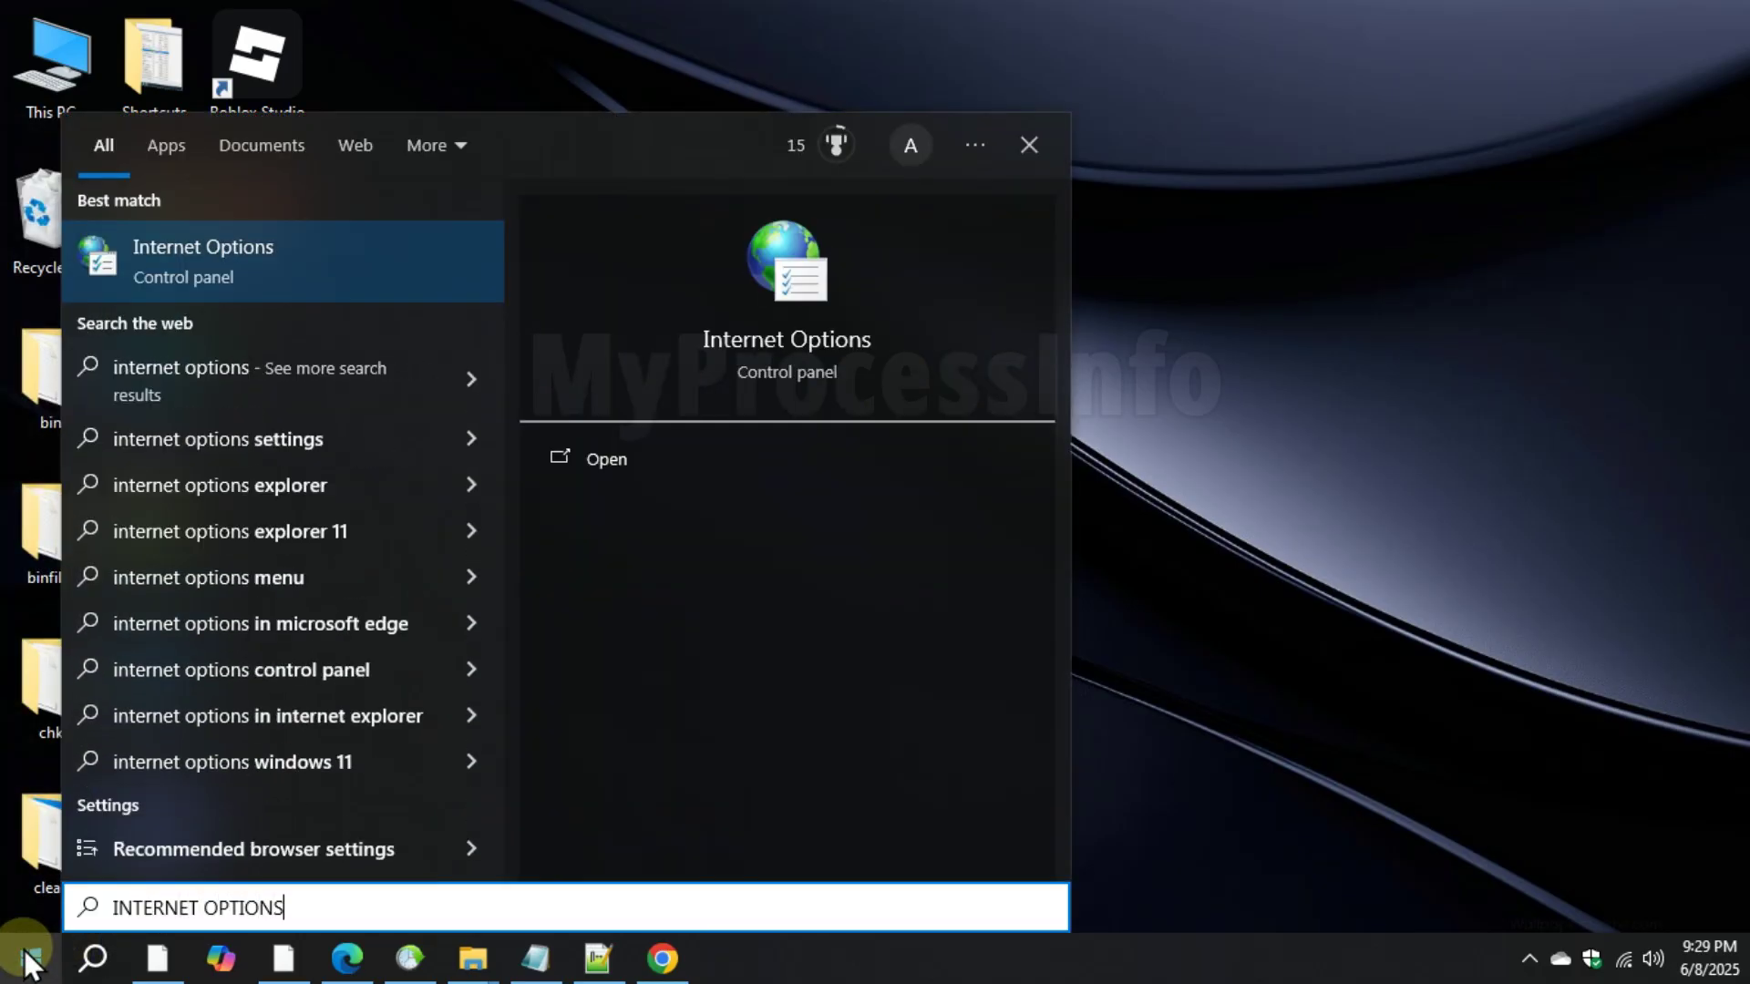
left_click(440, 267)
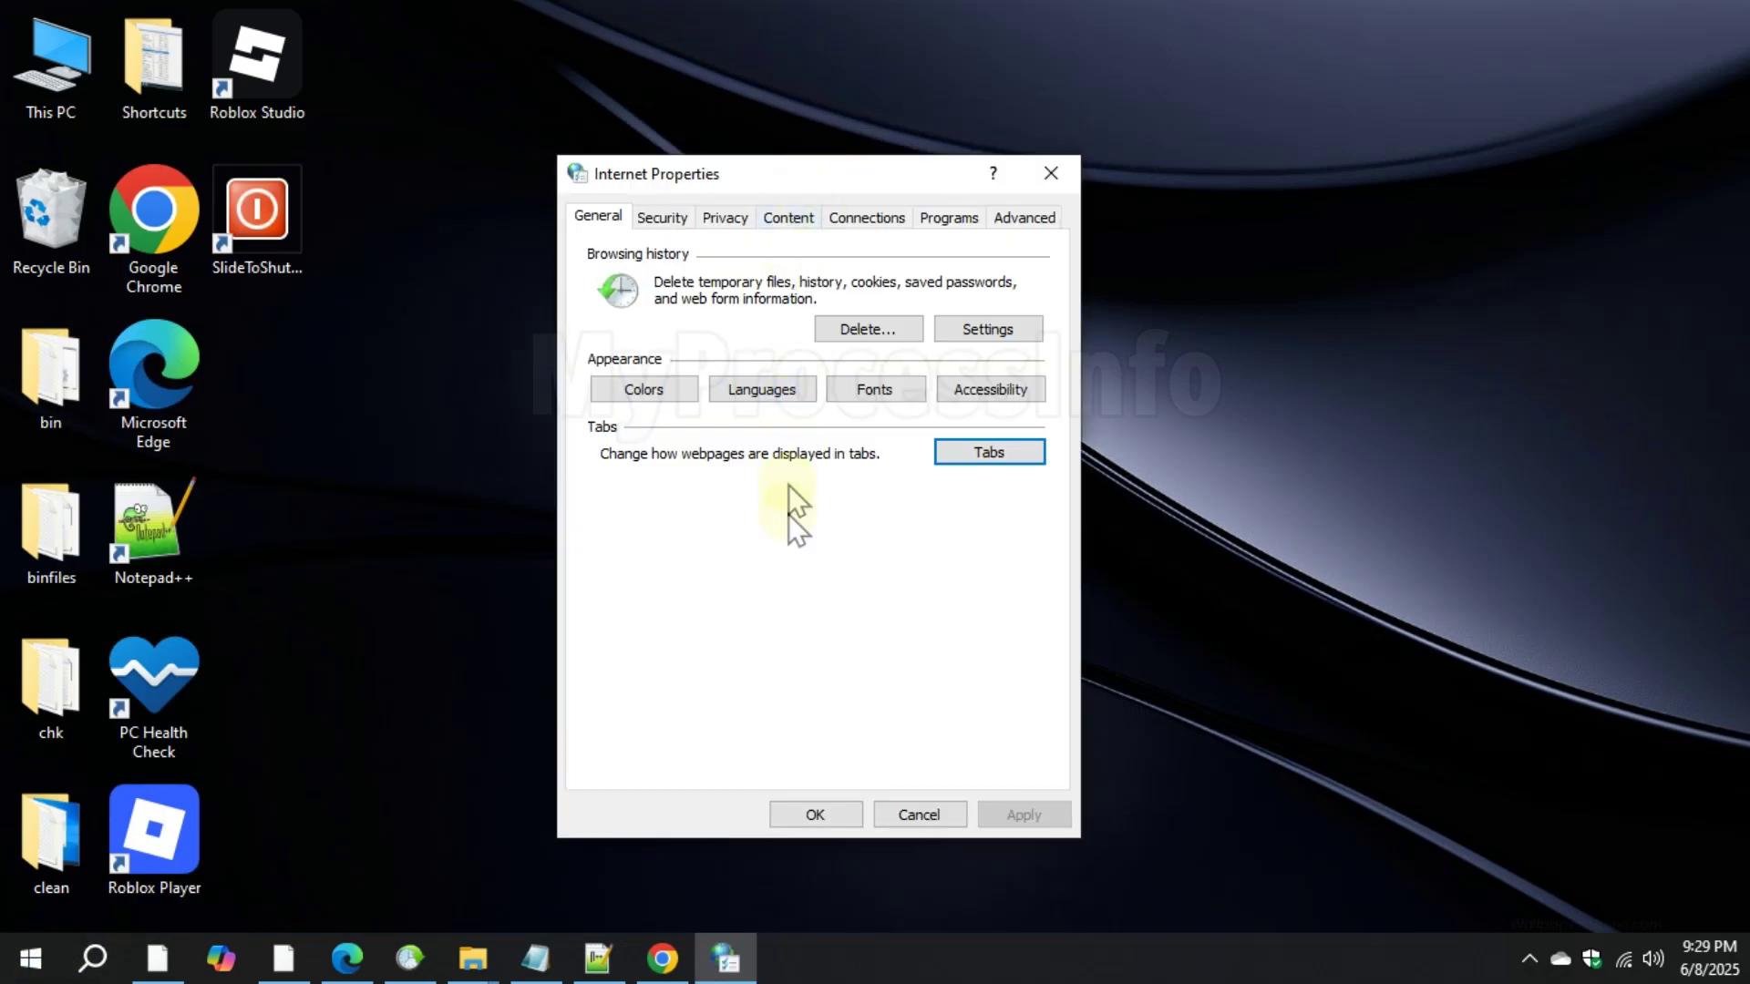
left_click(793, 219)
left_click(693, 329)
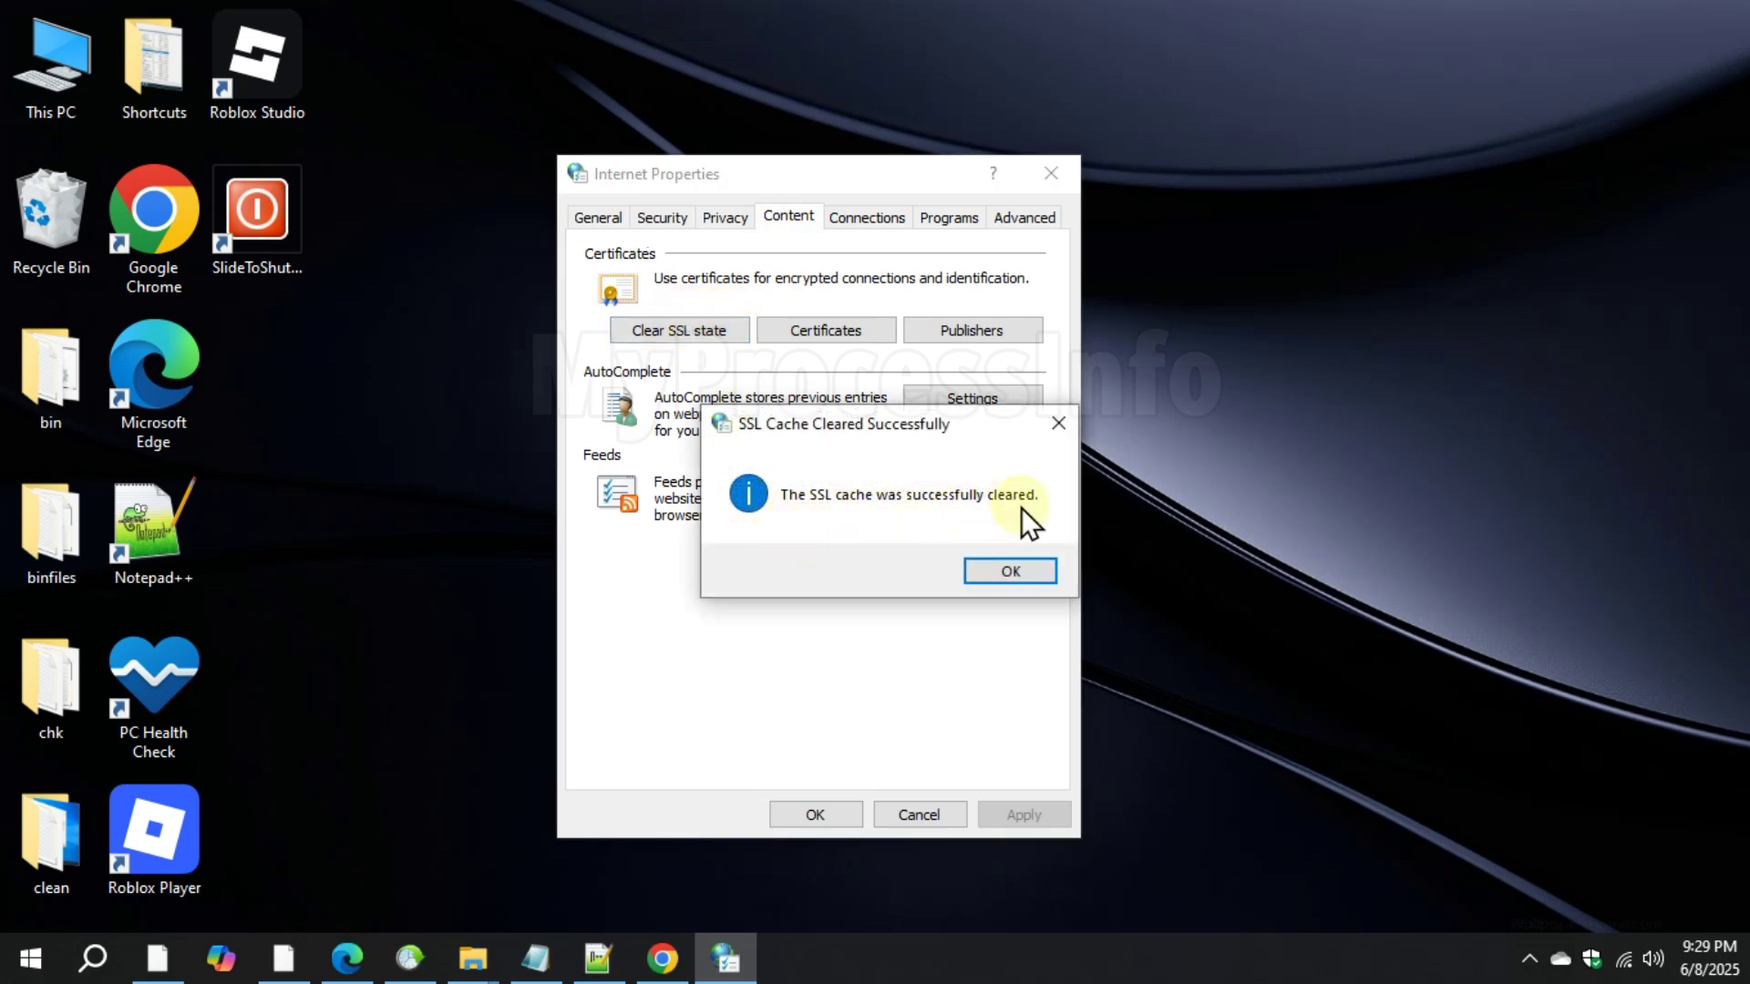
left_click(1013, 572)
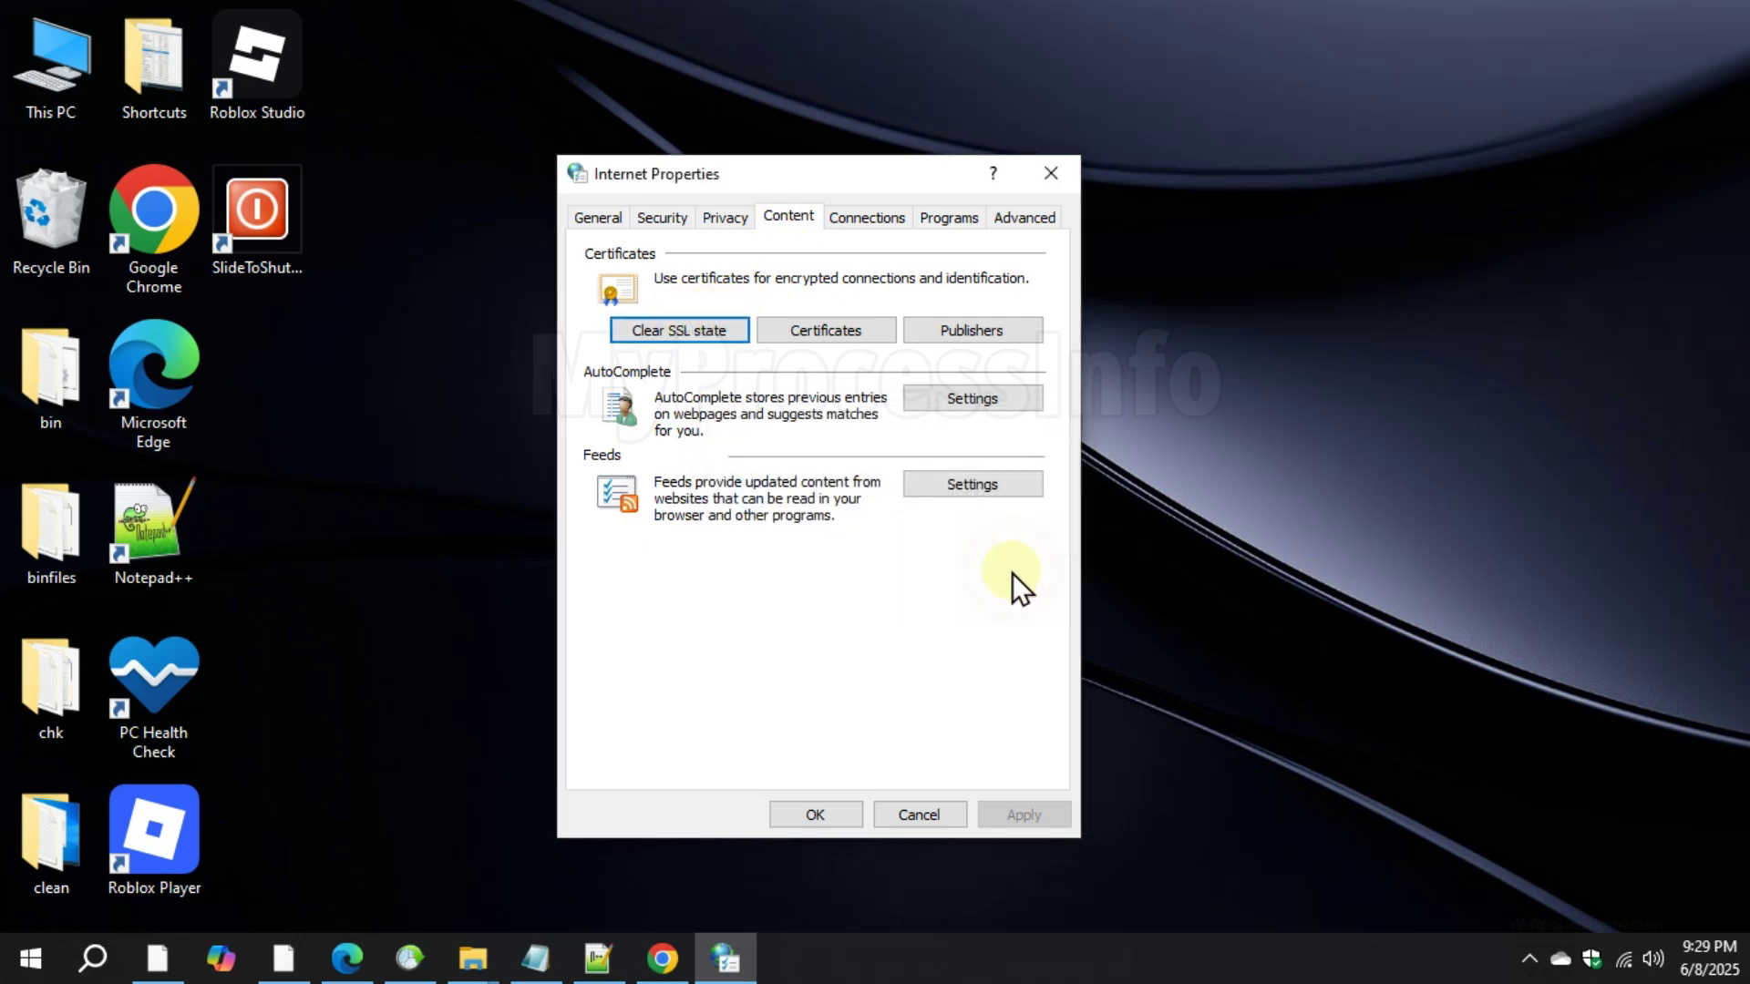
left_click(1041, 221)
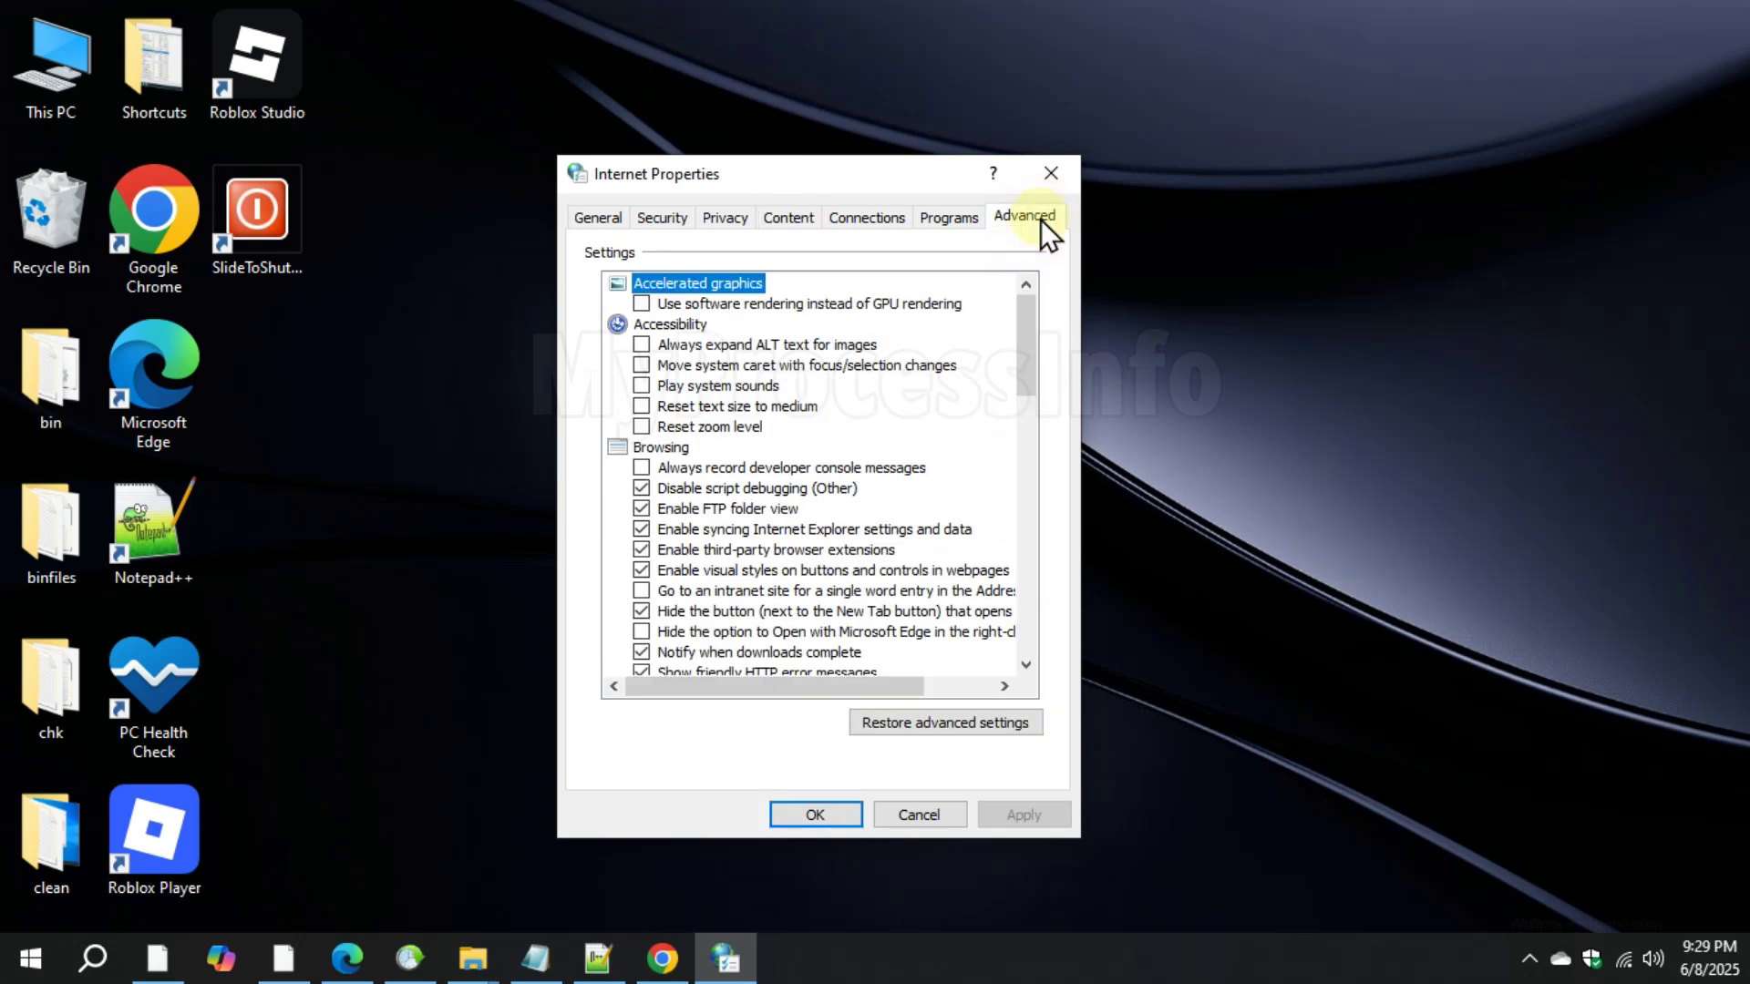
Tick Use SSL 3.0, TLS 1.0 and TLS 1.1 under Security, then apply and confirm with OK.
scroll(1048, 527, "down", 10)
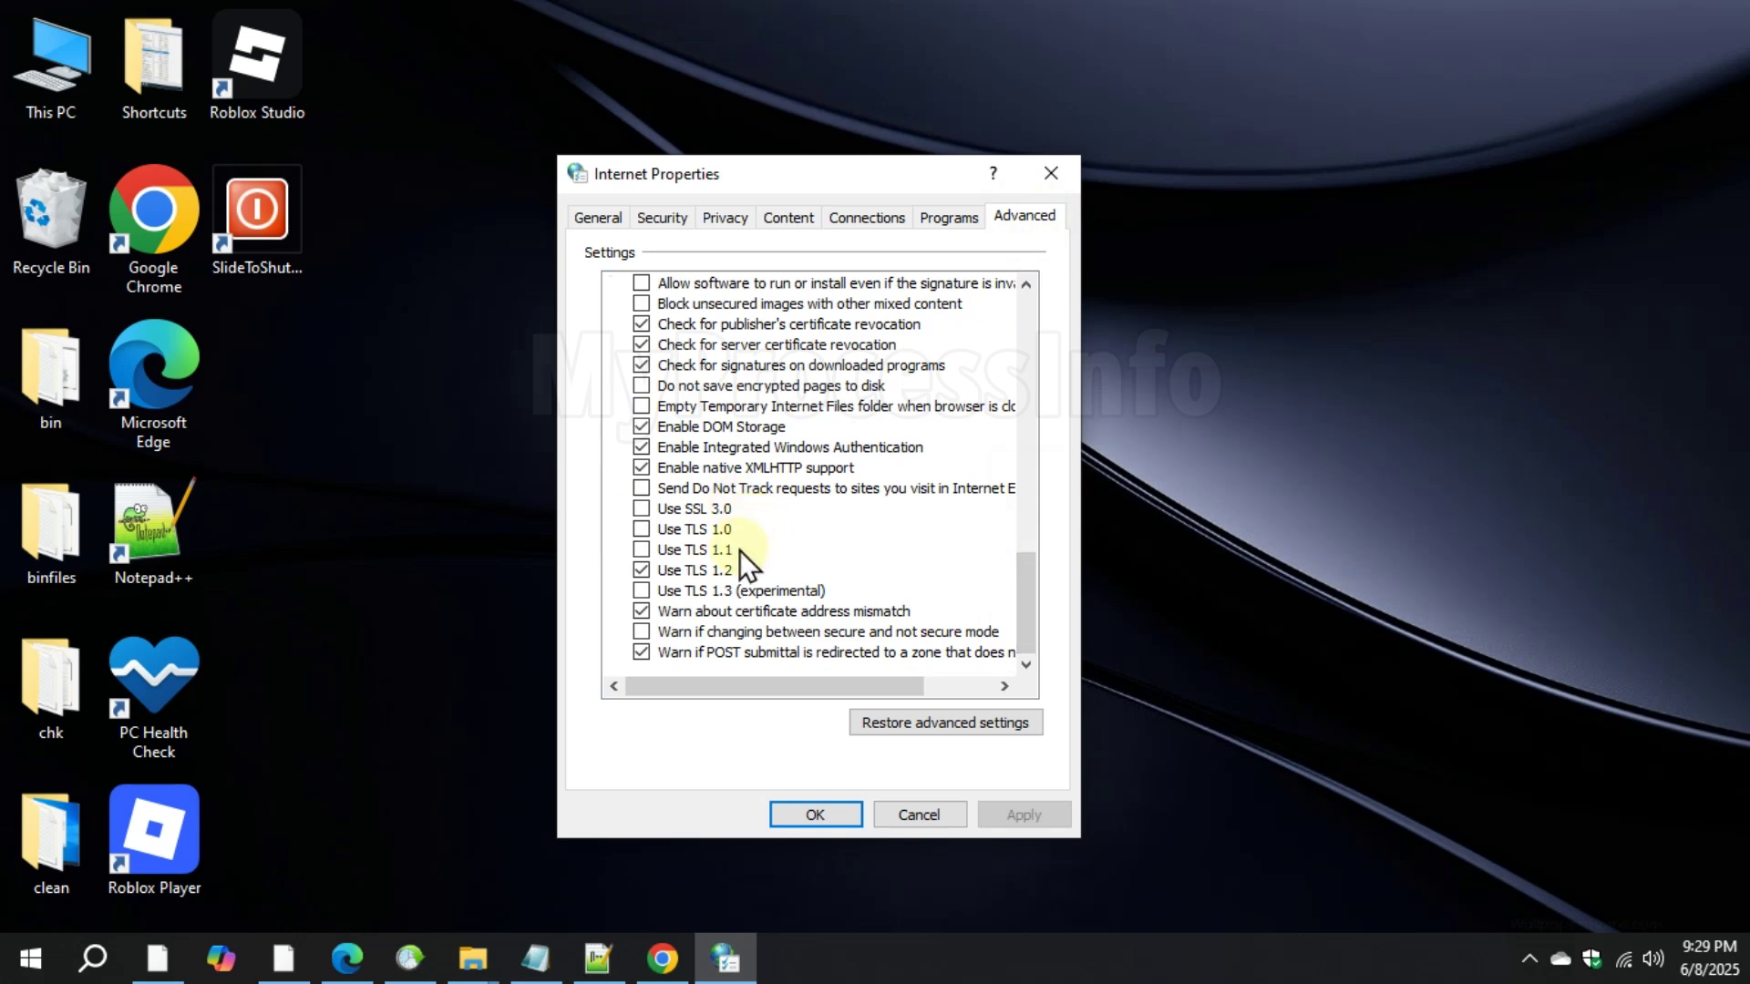
left_click(643, 509)
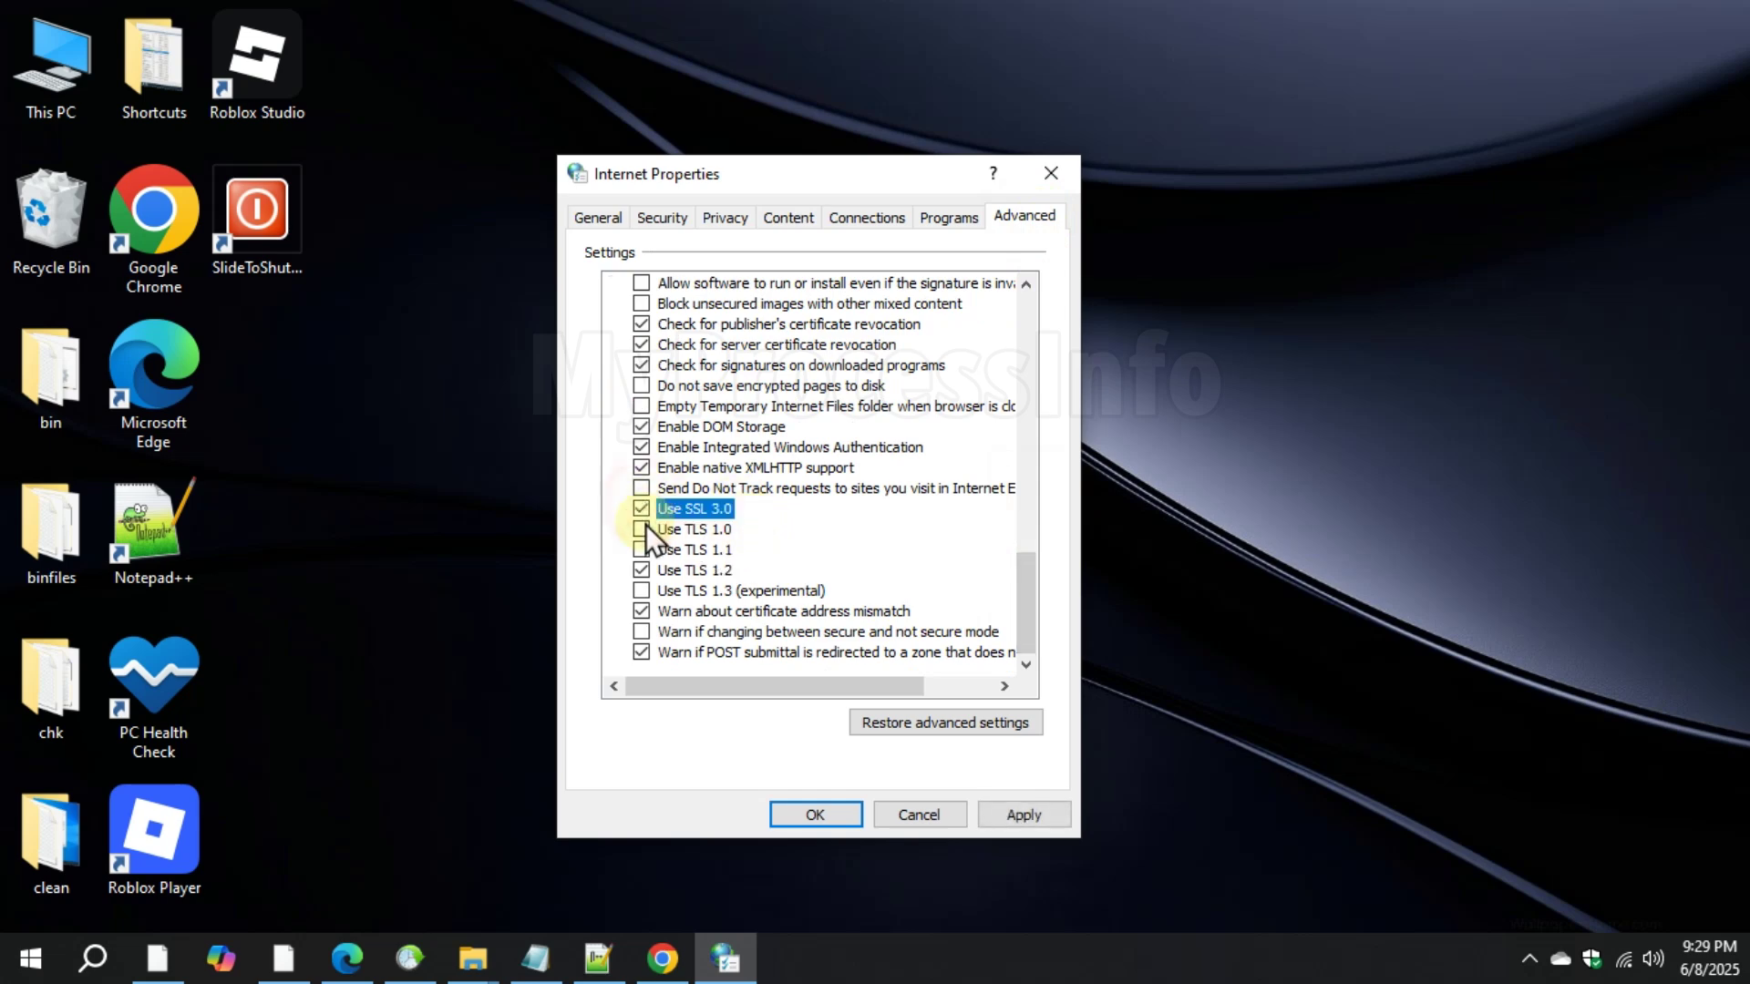
left_click(645, 530)
left_click(641, 552)
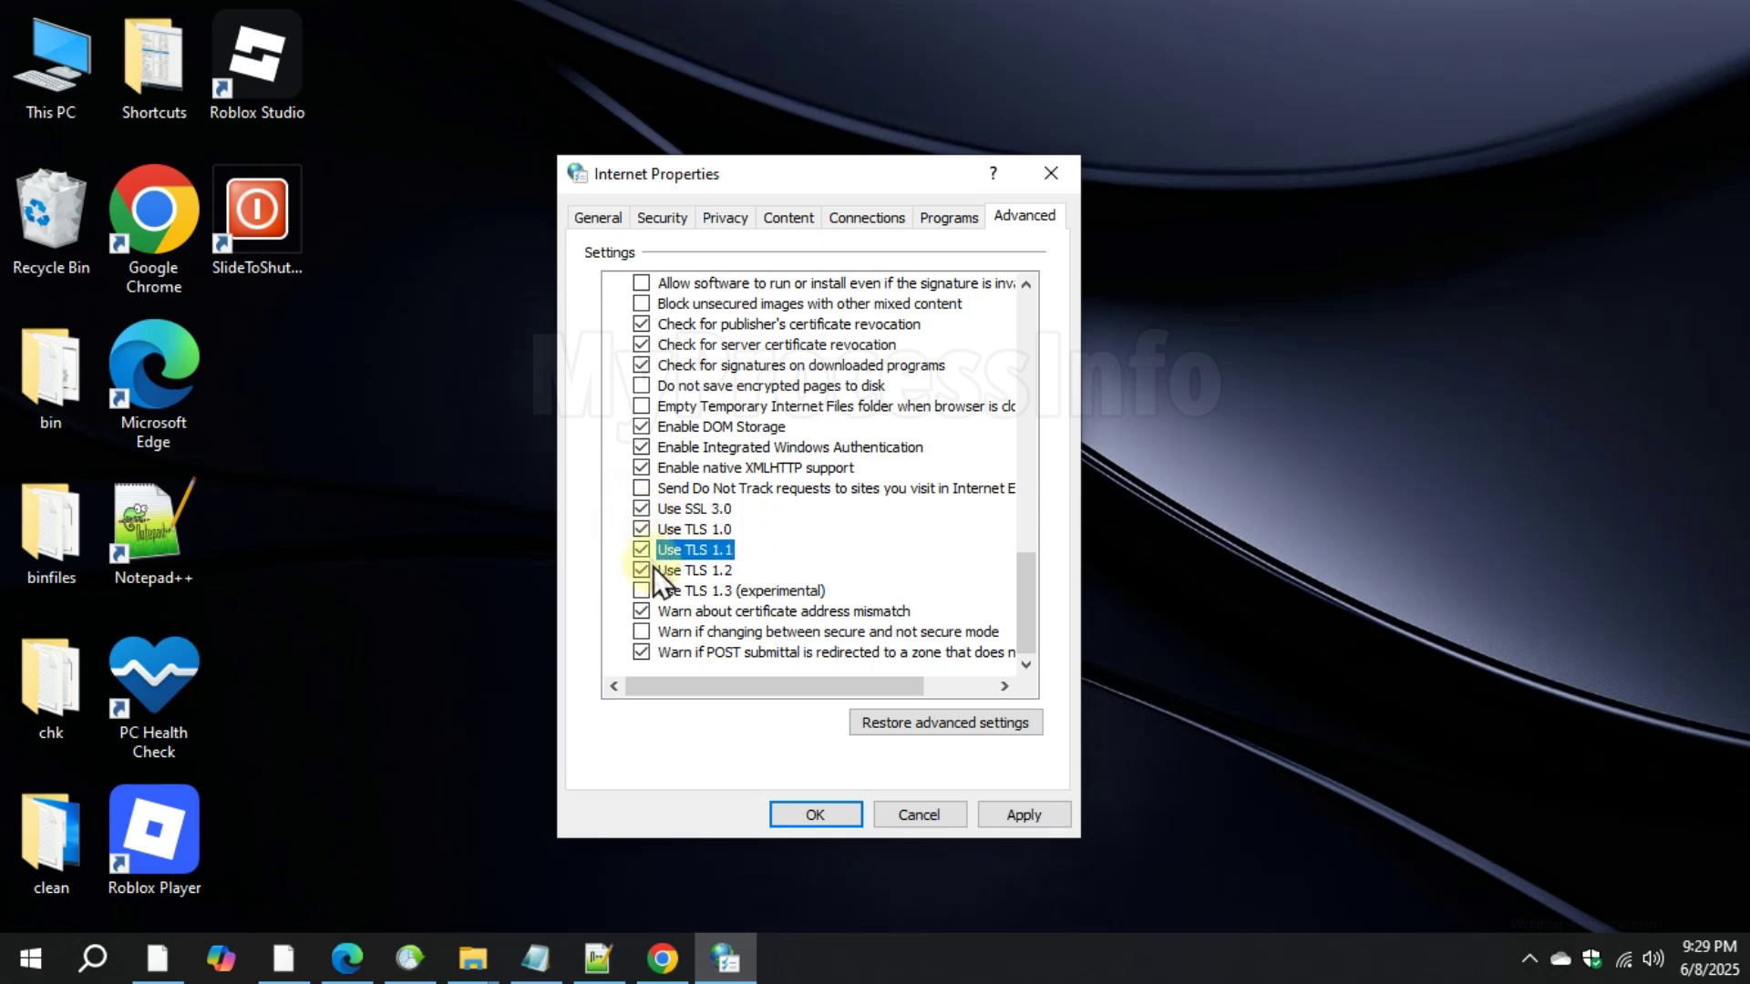
left_click(1024, 814)
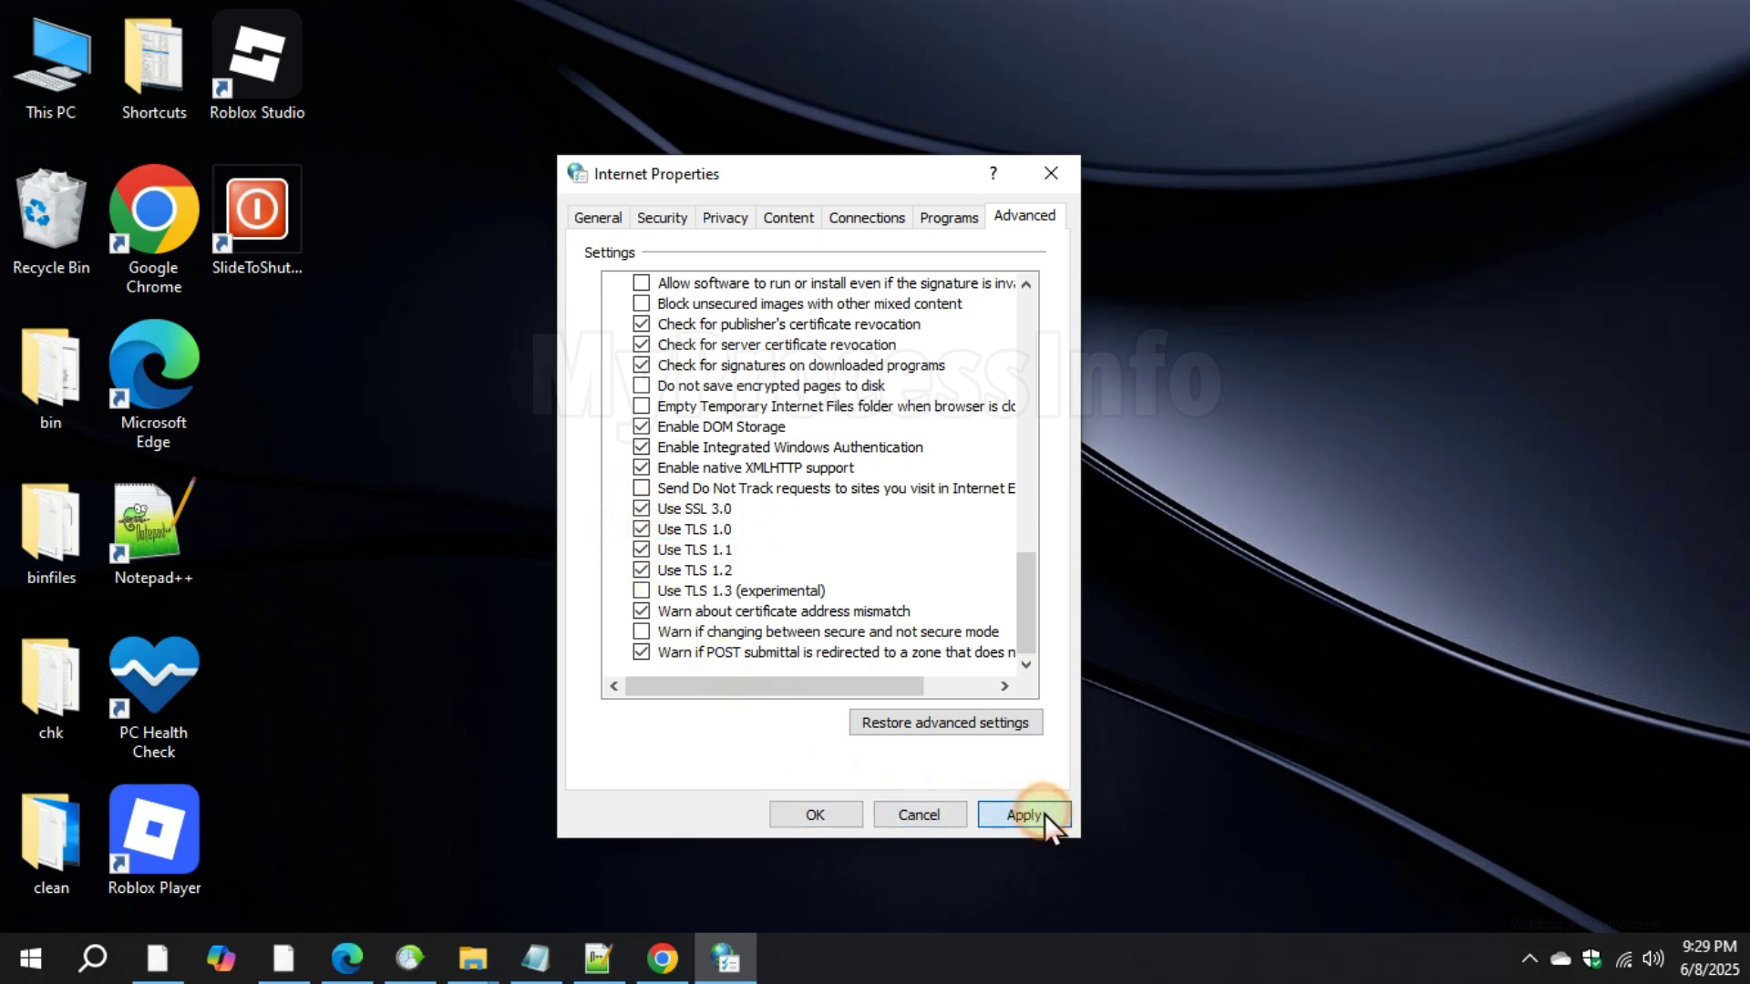
left_click(815, 814)
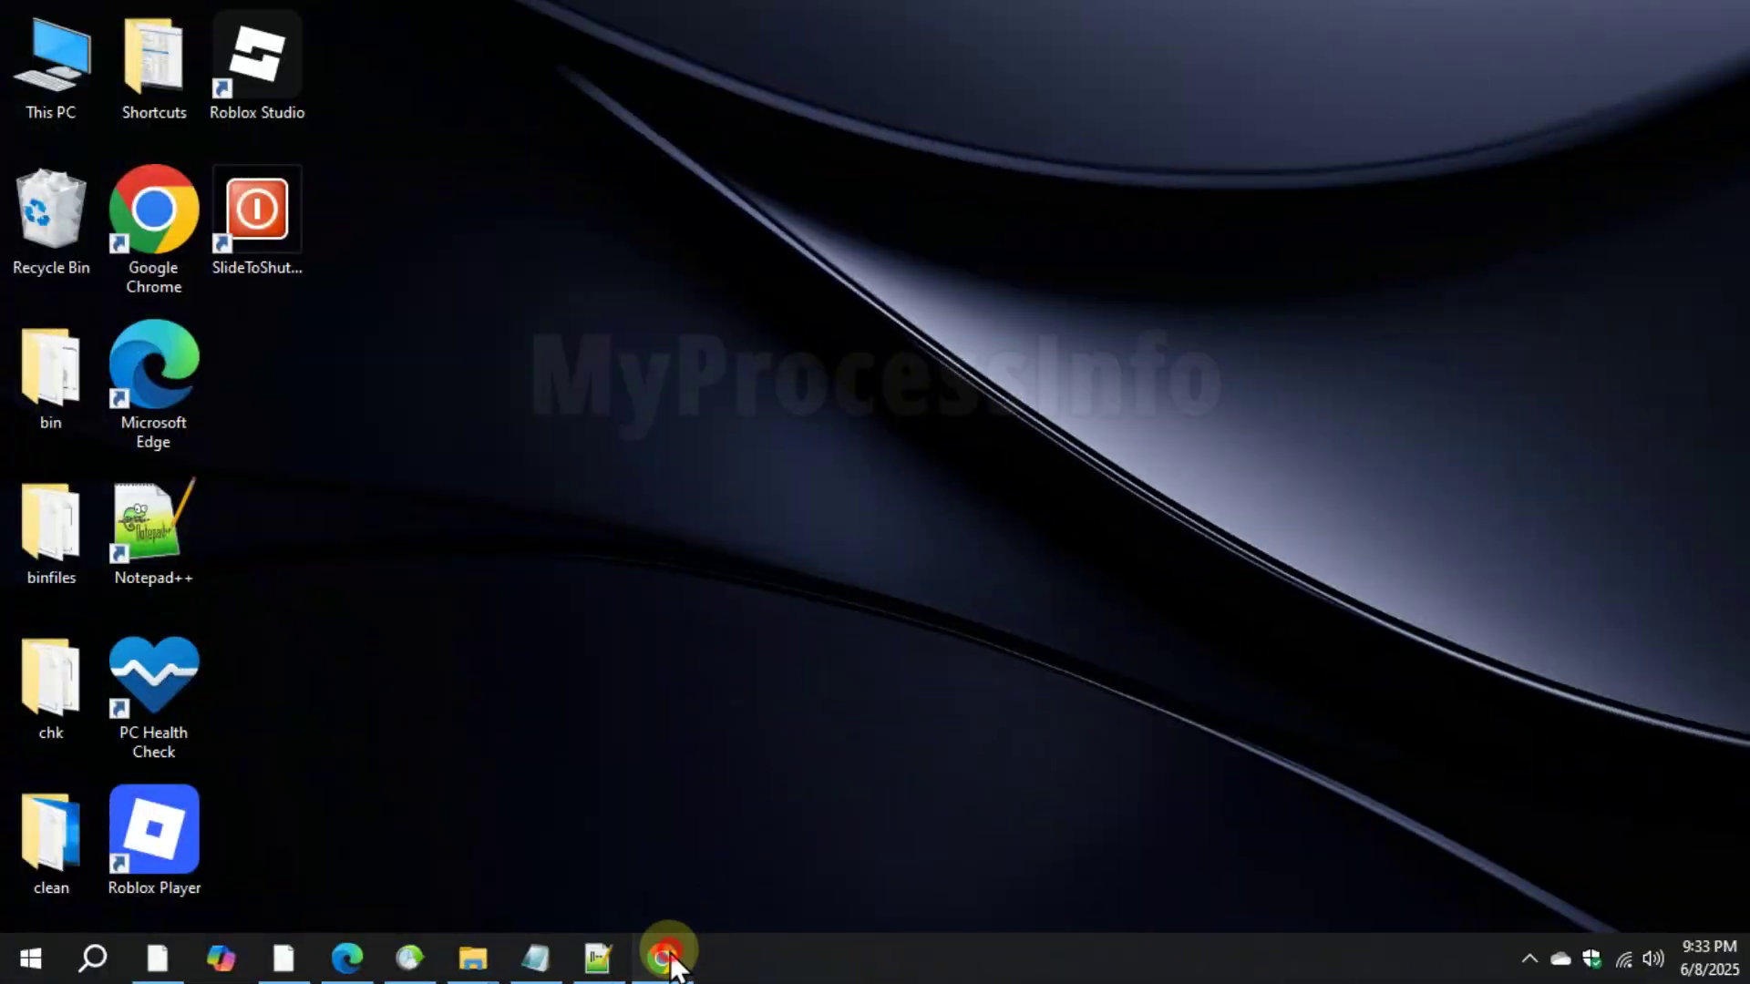
Launch Chrome, go to chrome://net-internals/#dns and clear the host resolver cache.
left_click(671, 964)
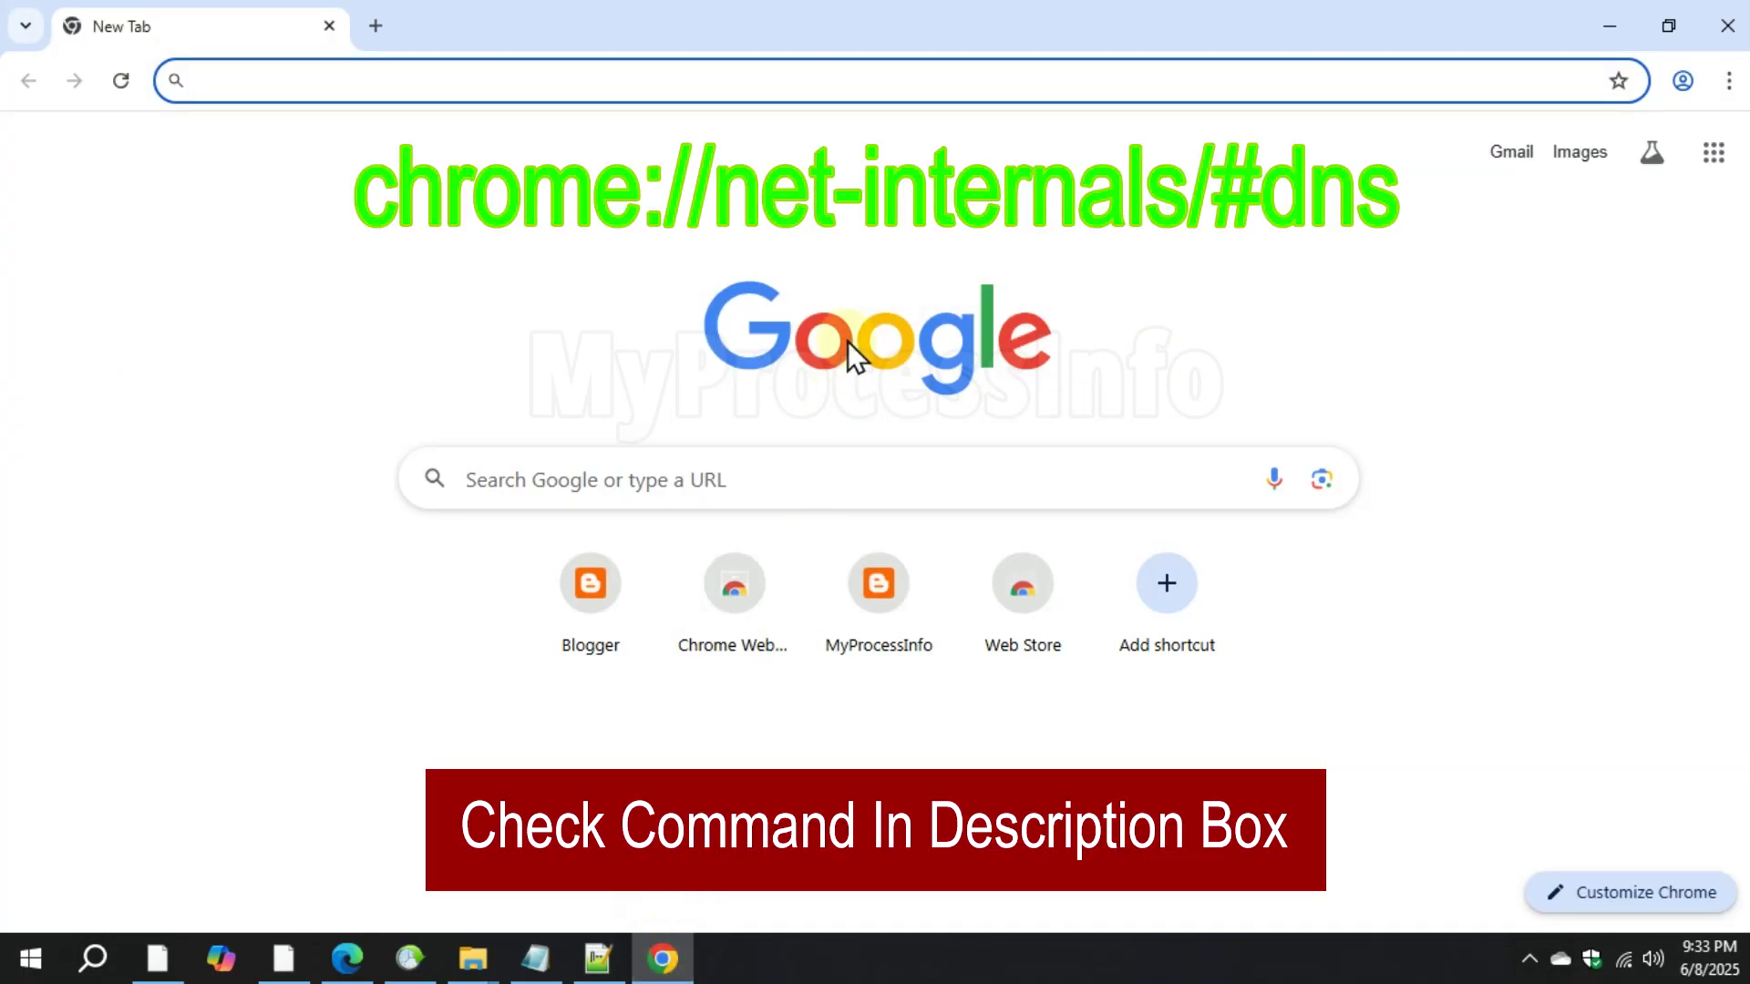
type("chrome://net-internals/#dns")
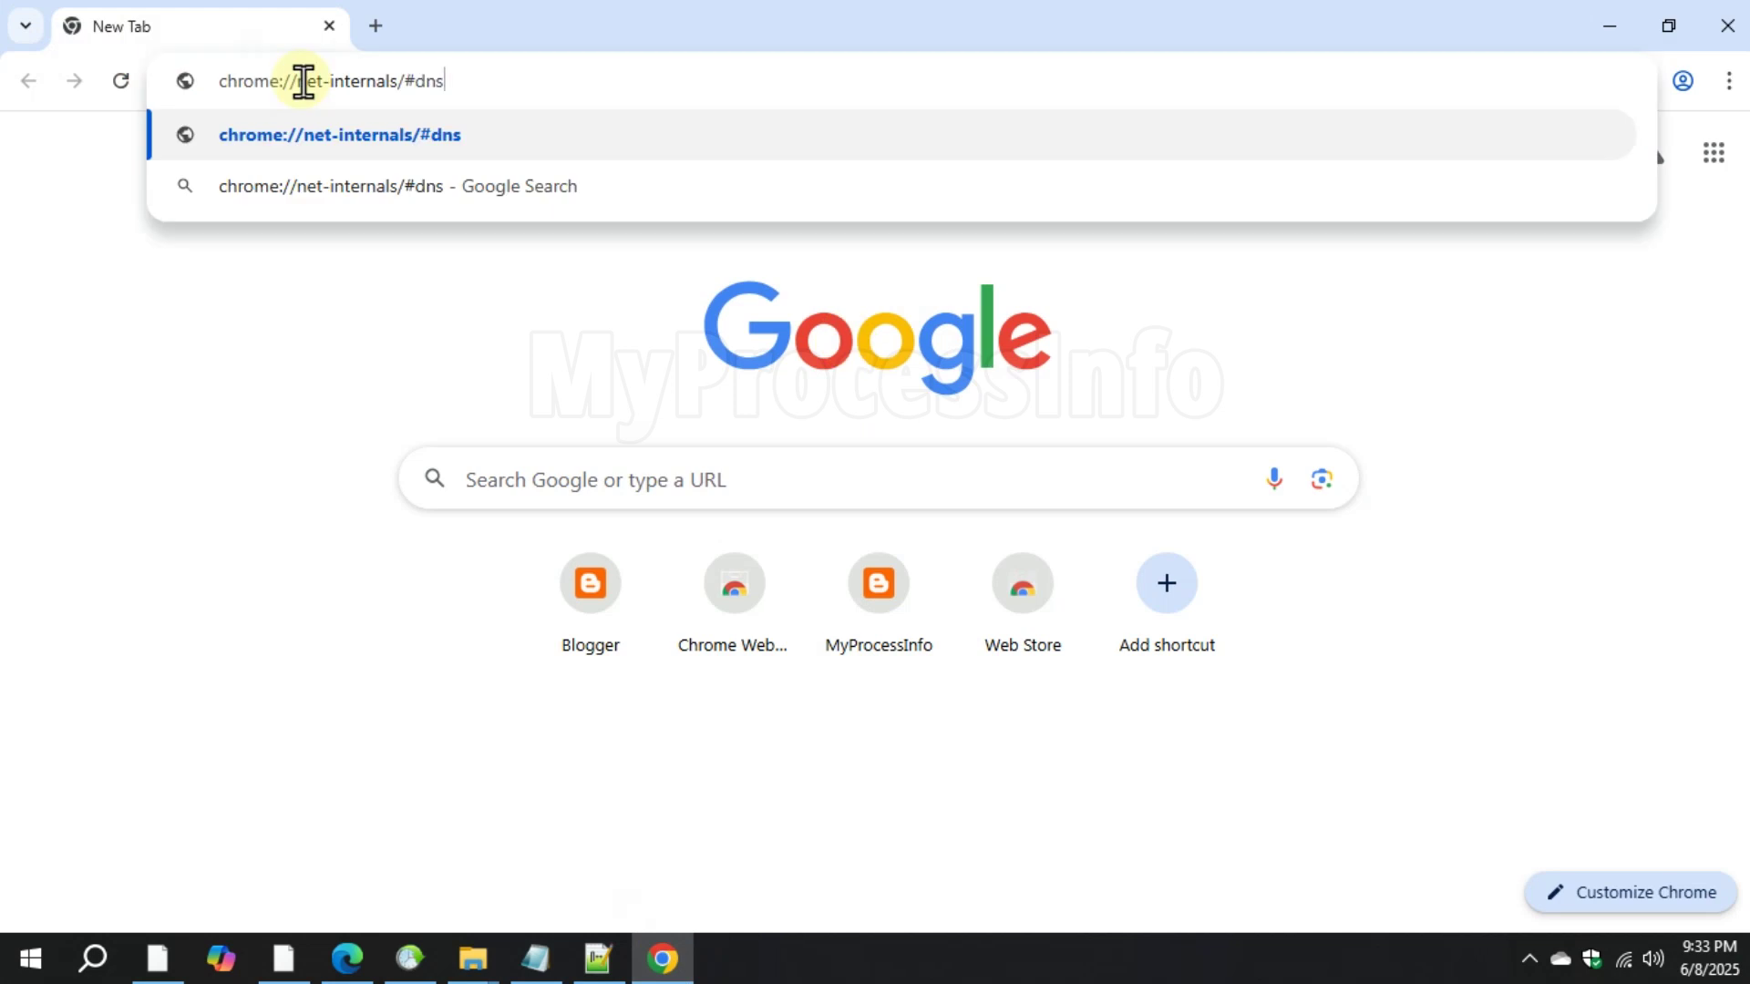
left_click(549, 134)
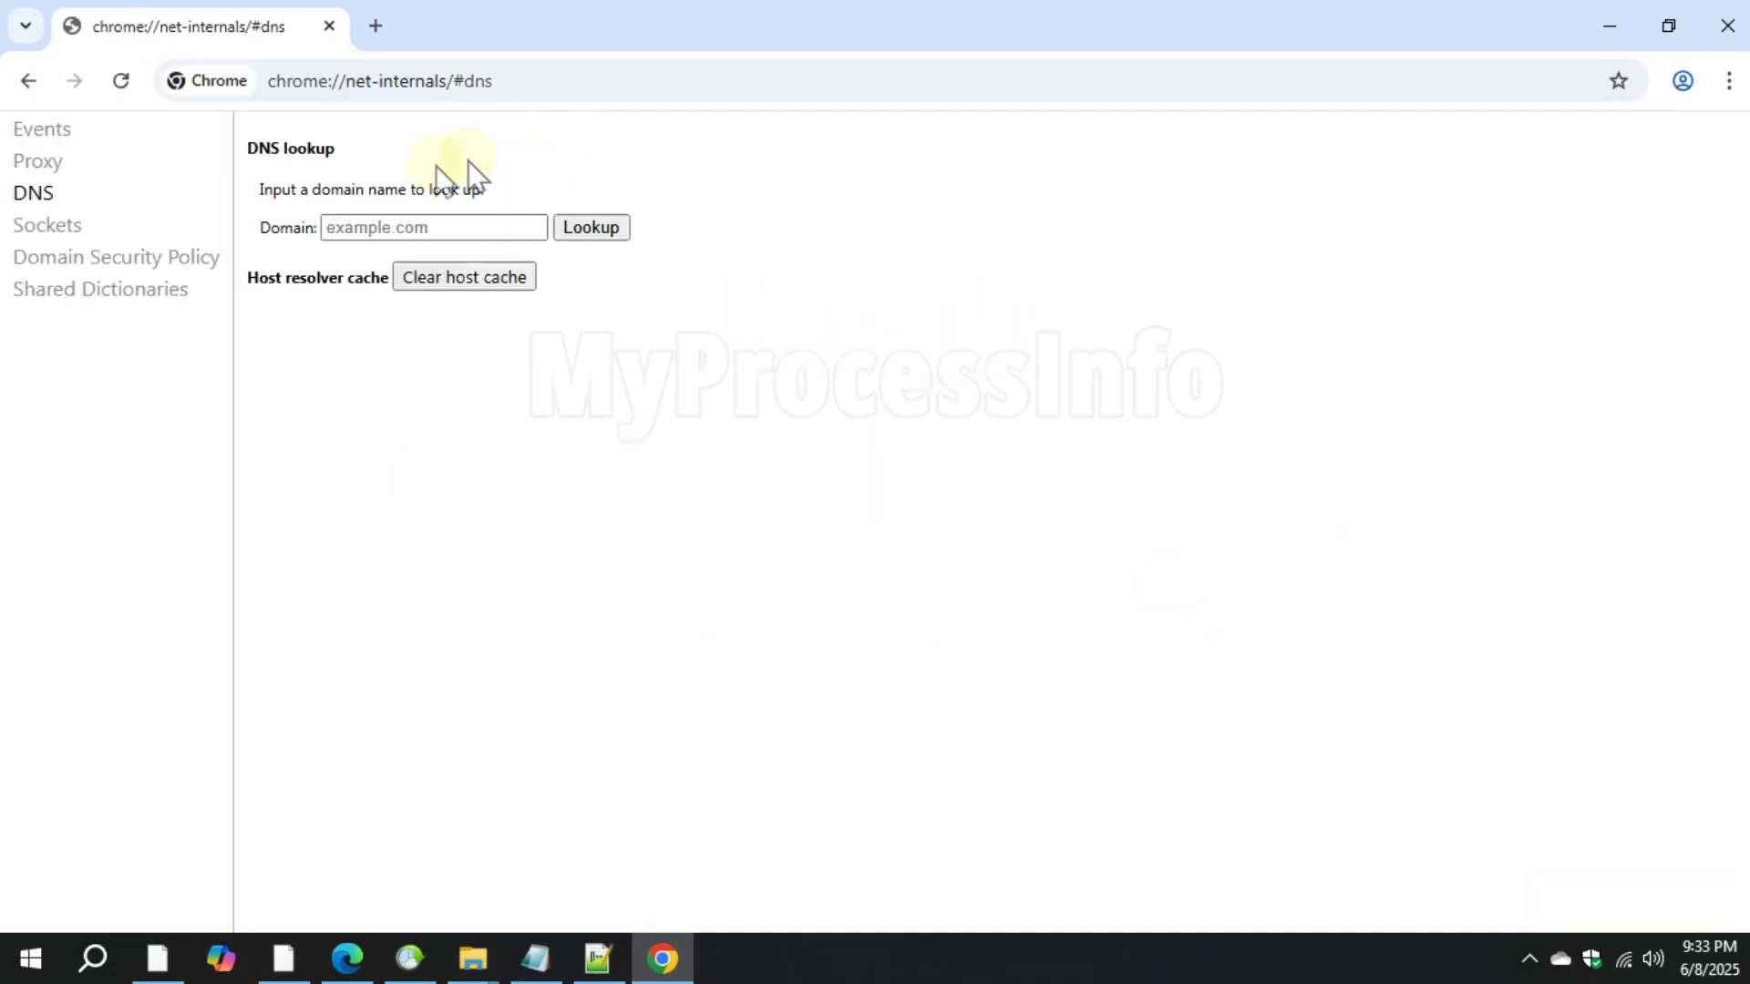
left_click_drag(242, 147, 357, 148)
left_click(277, 366)
left_click(492, 275)
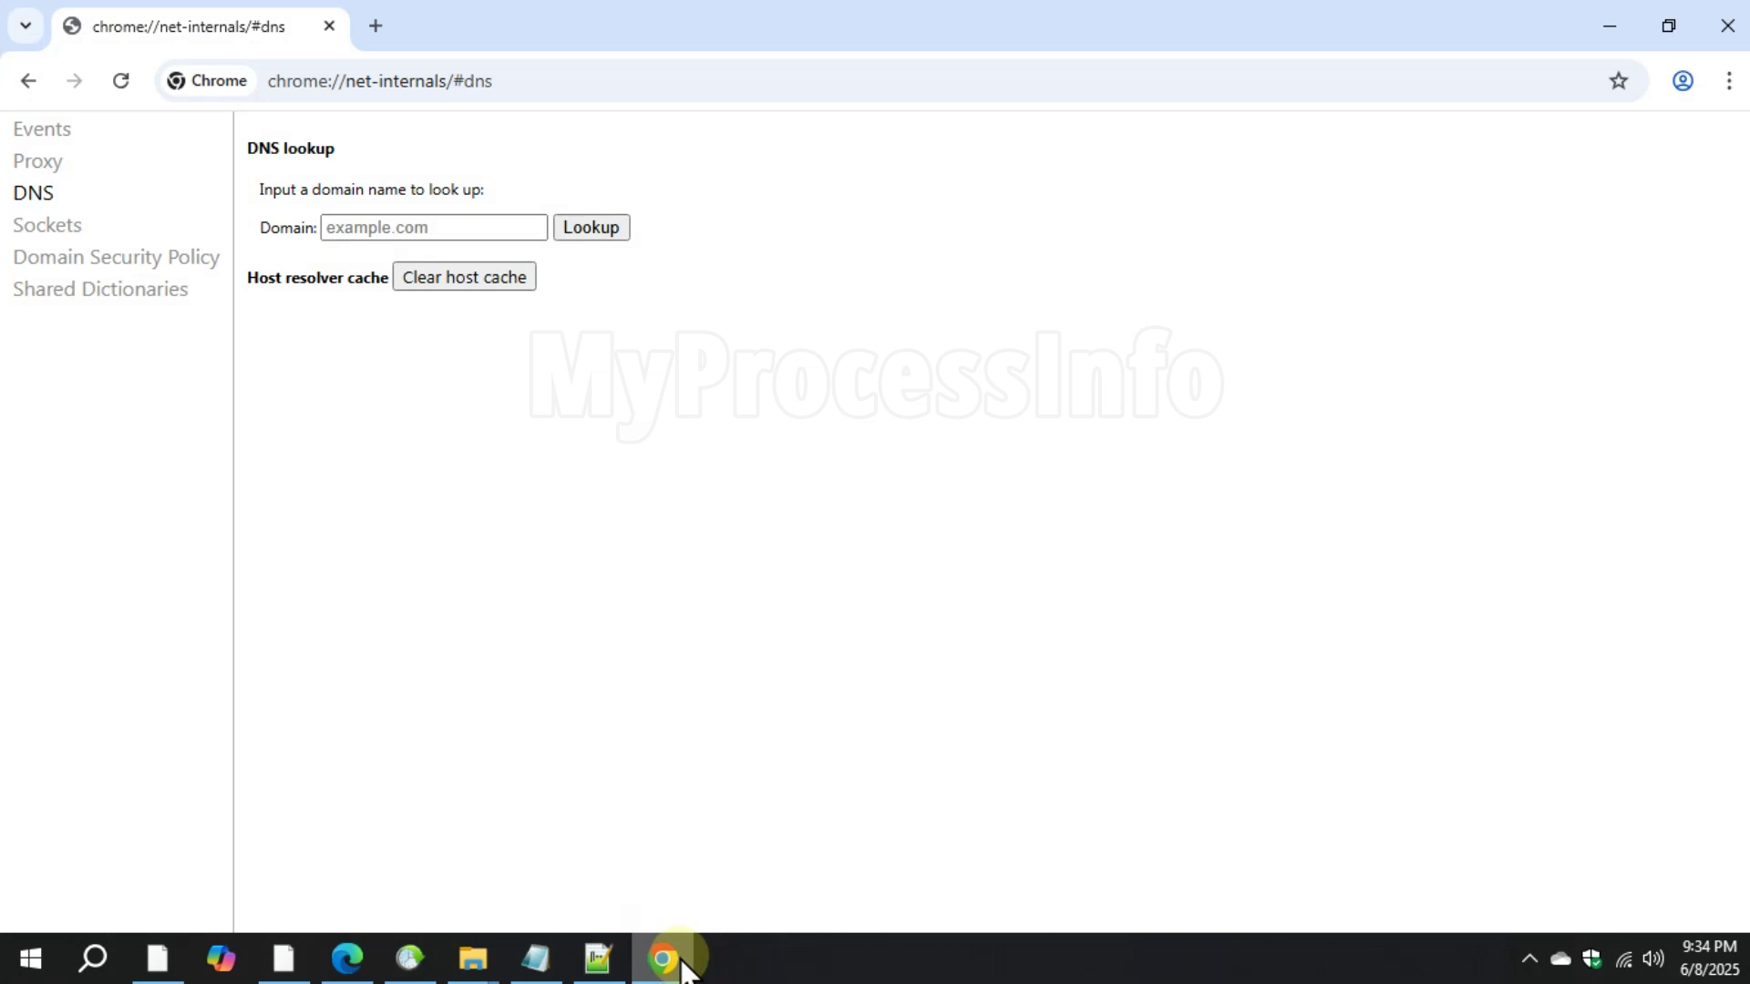
In a new tab, set the Experimental QUIC protocol flag to Disabled and relaunch Chrome.
left_click(372, 29)
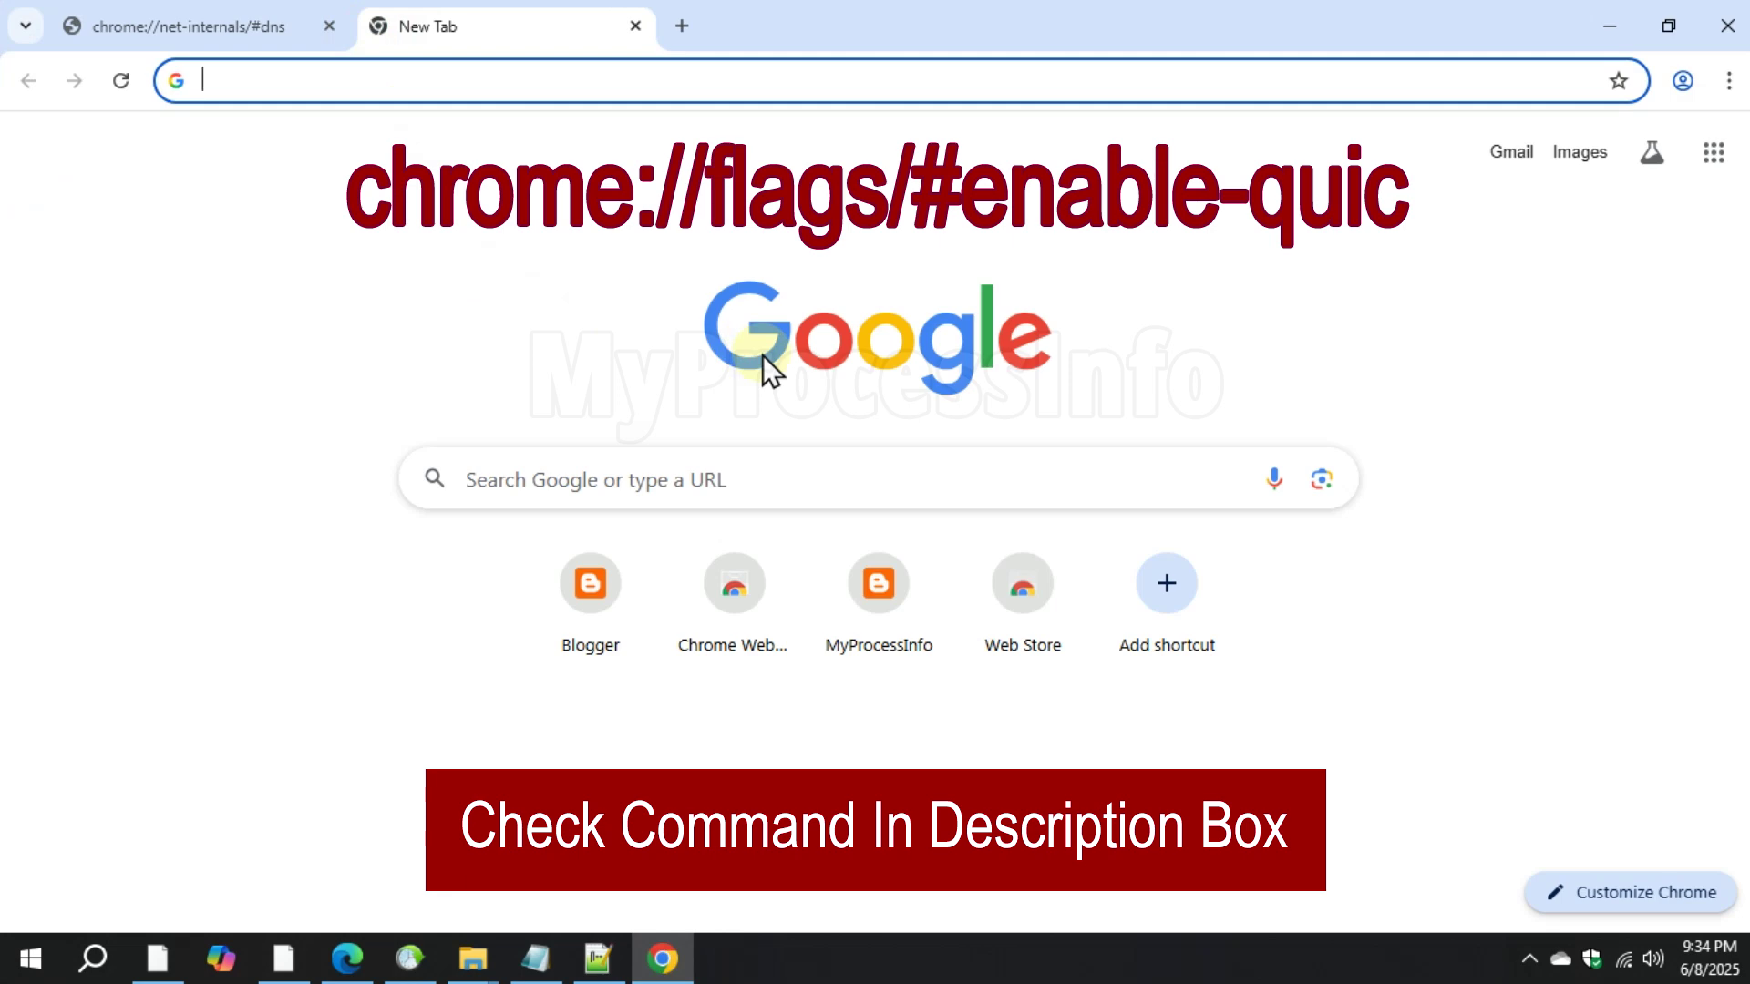
type("chrome://flags/#enable-quic")
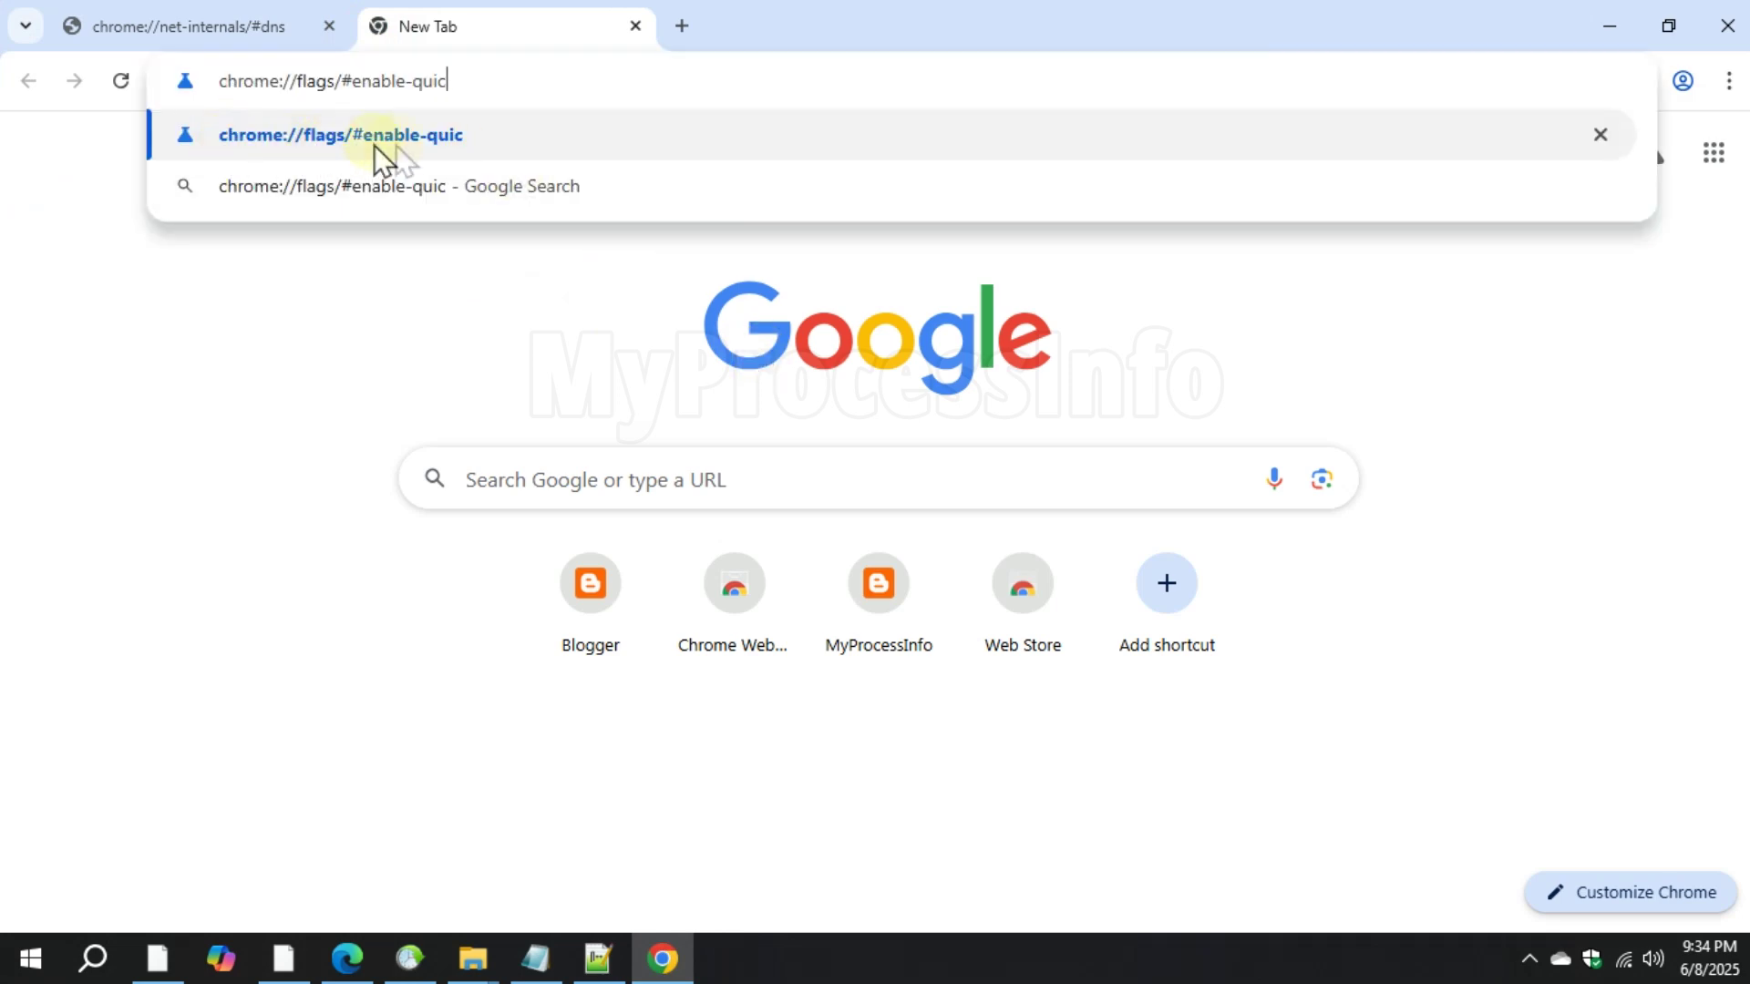
left_click(511, 139)
left_click_drag(417, 212, 634, 215)
left_click(363, 220)
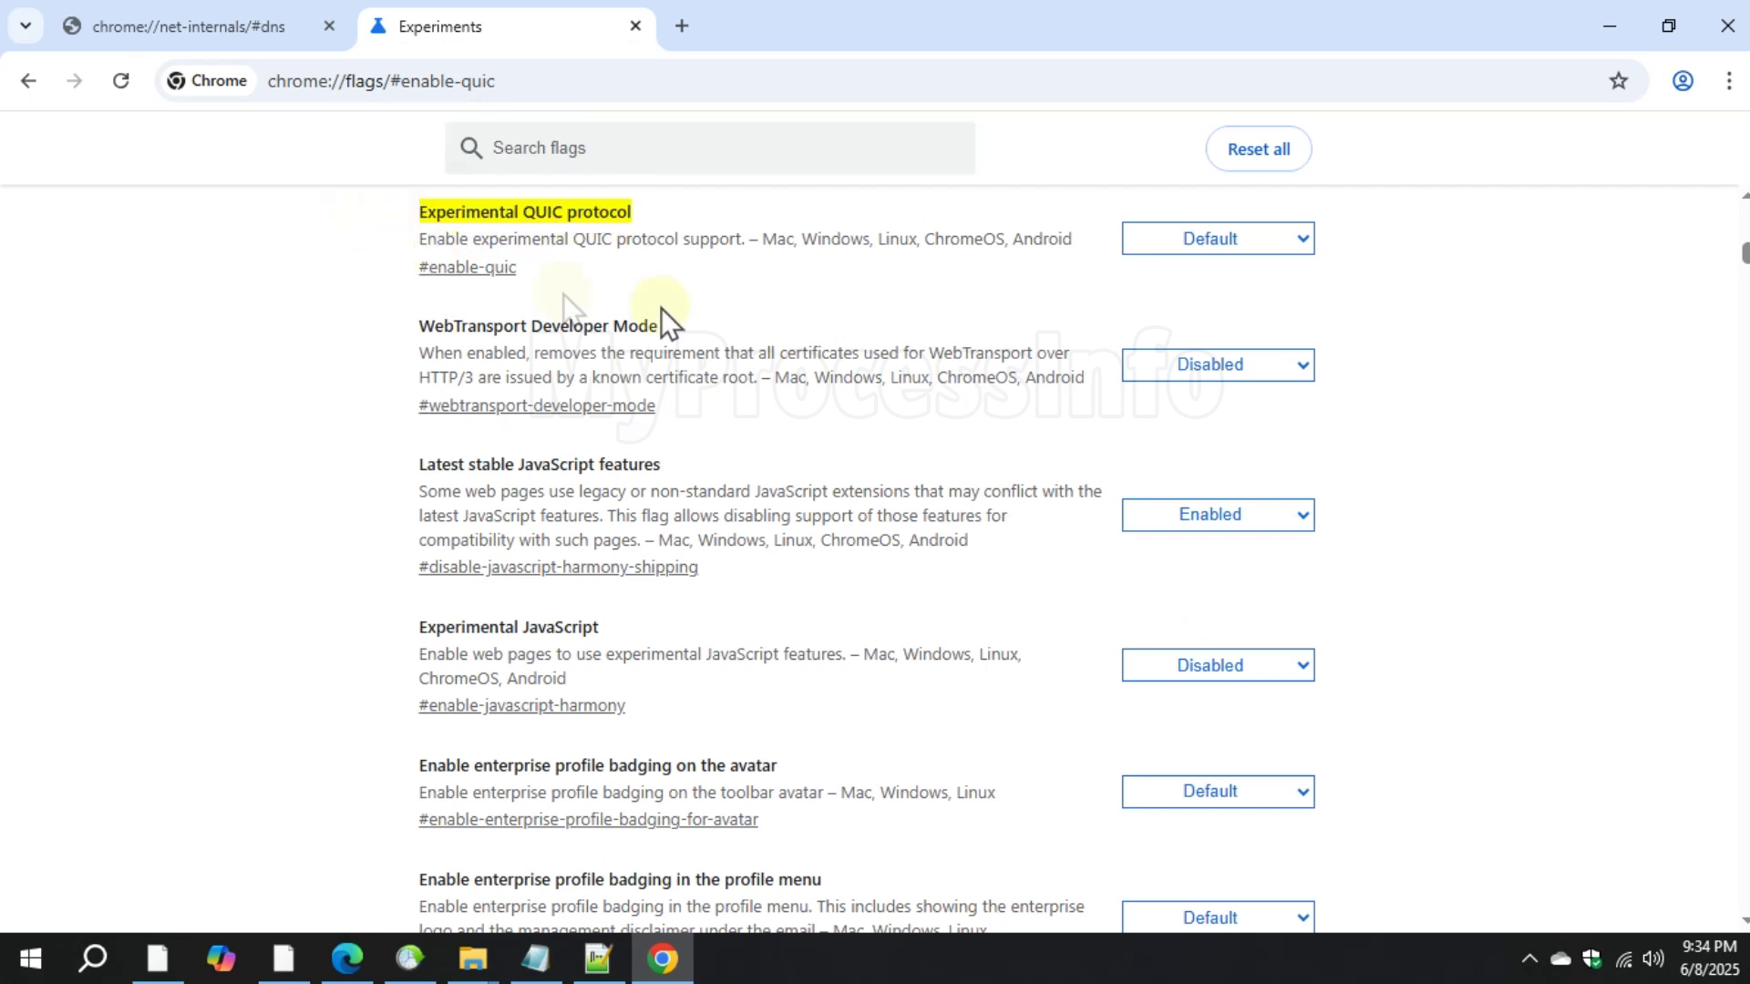
left_click(1217, 244)
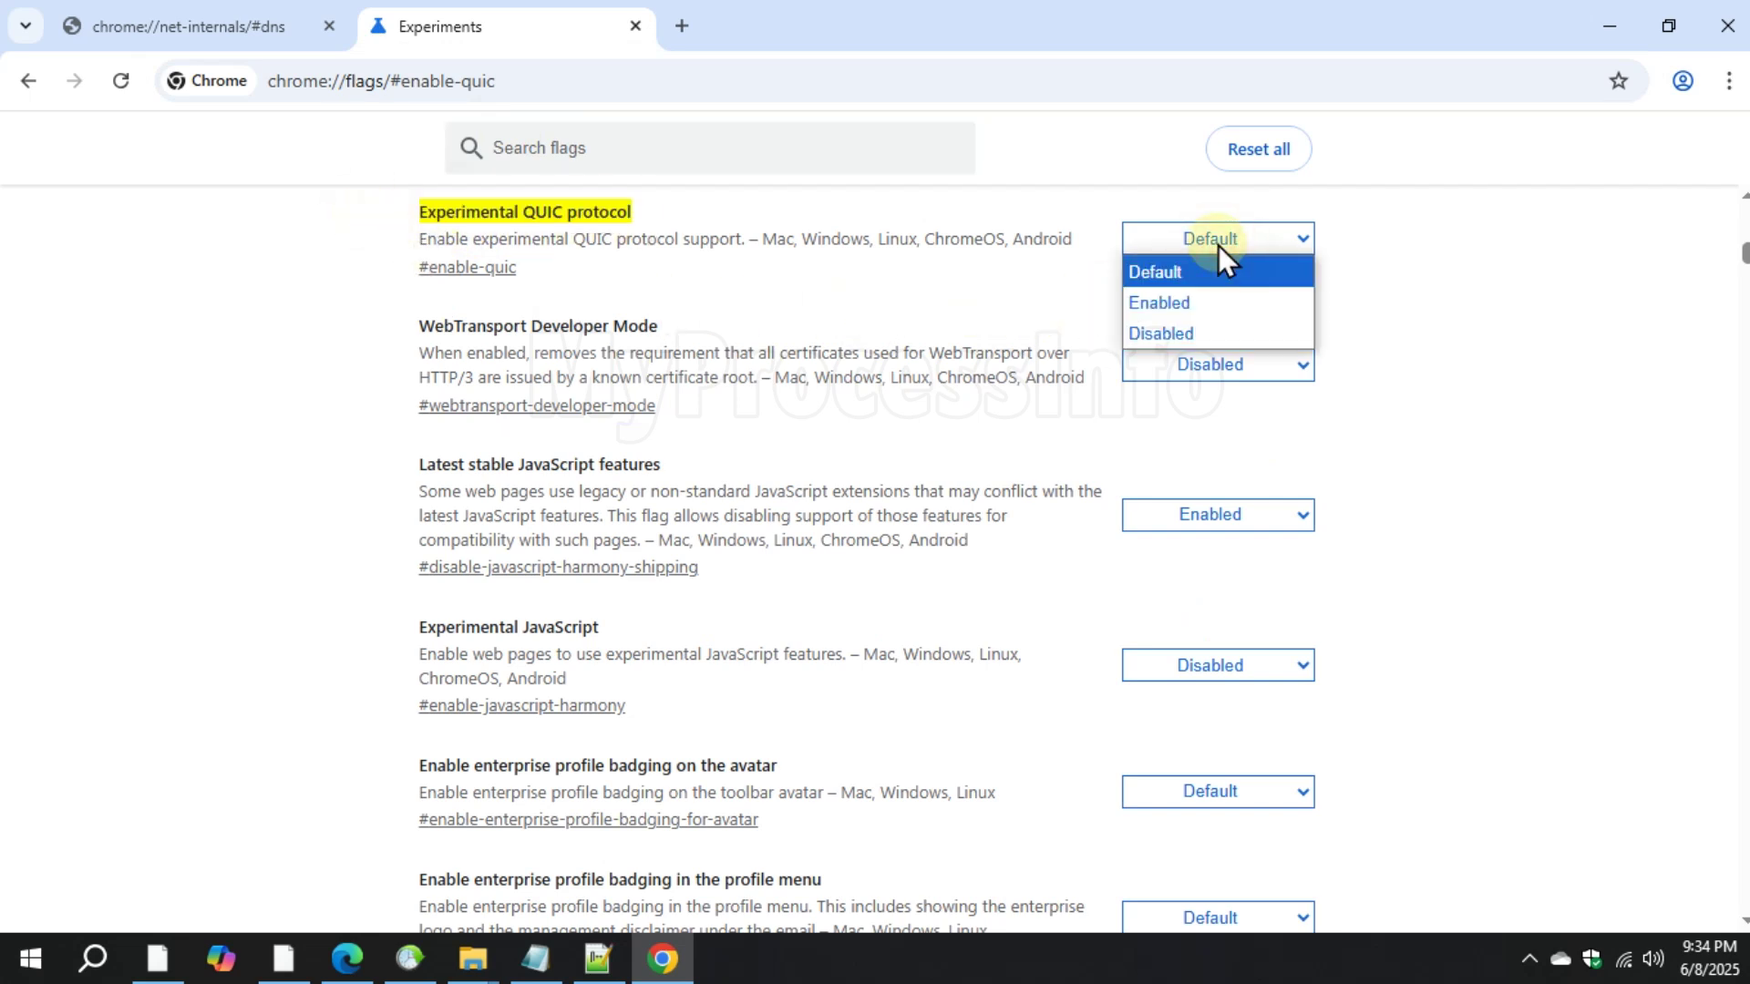
left_click(1270, 326)
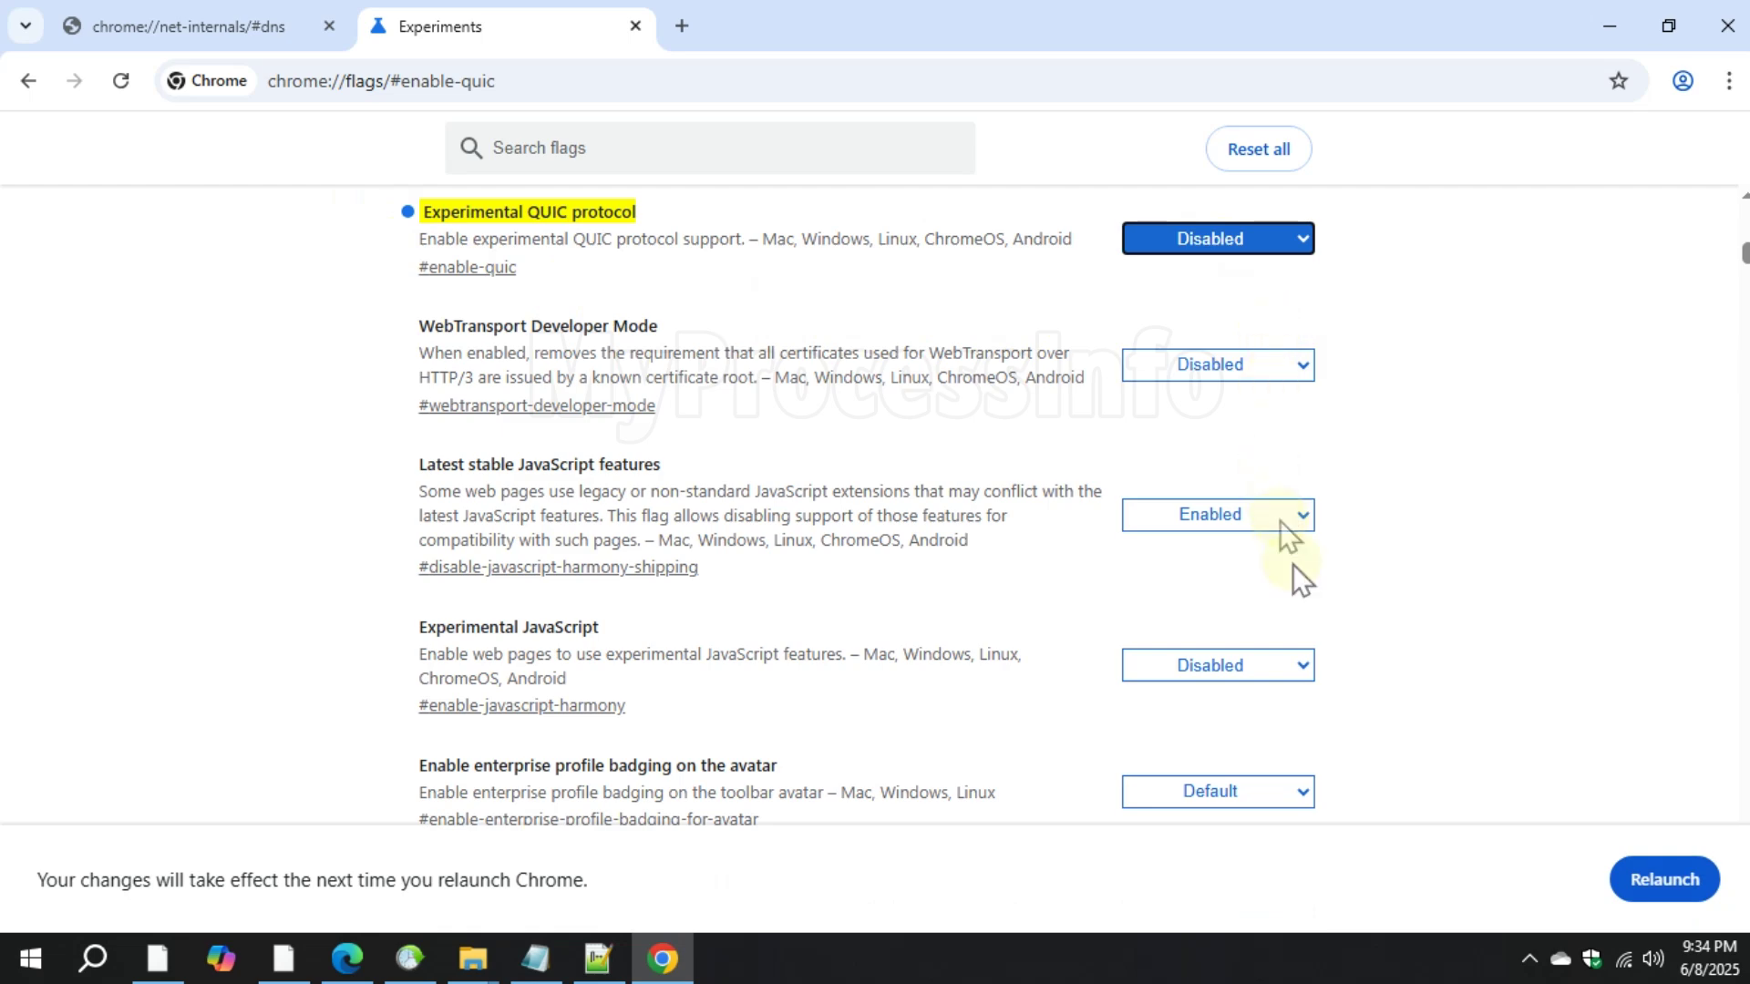
left_click(1688, 886)
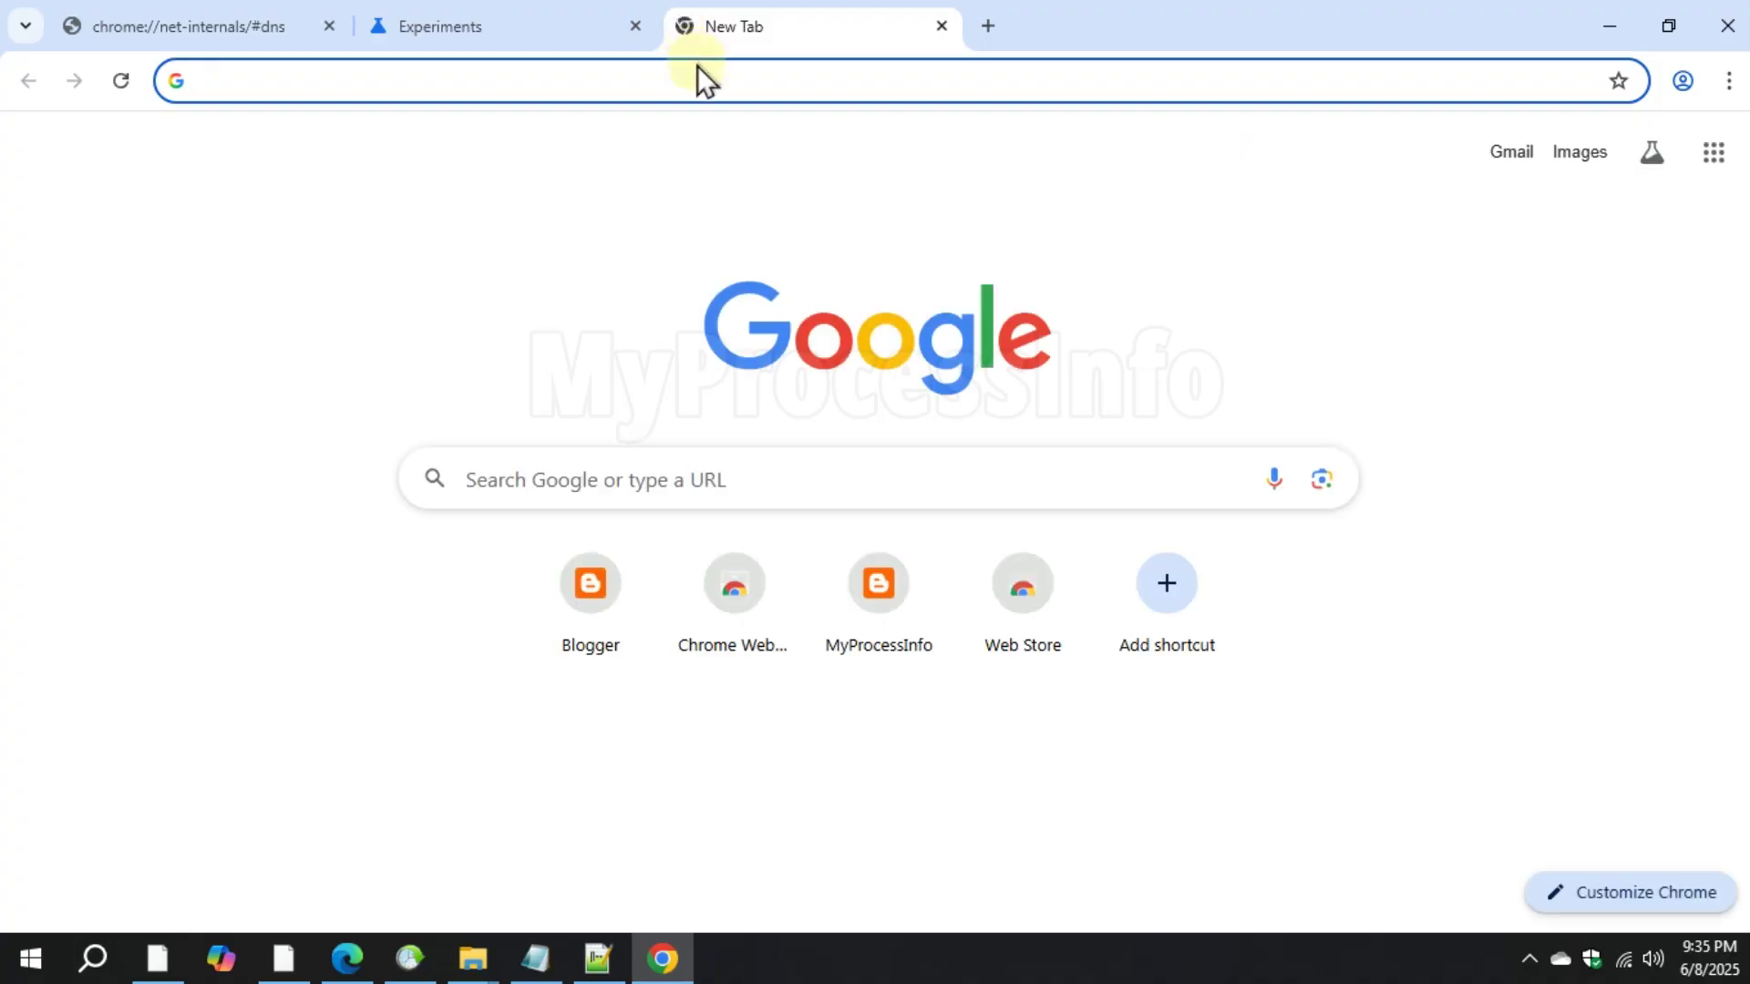
Switch off the Google Docs Offline extension on chrome://extensions, then minimize Chrome.
left_click(428, 80)
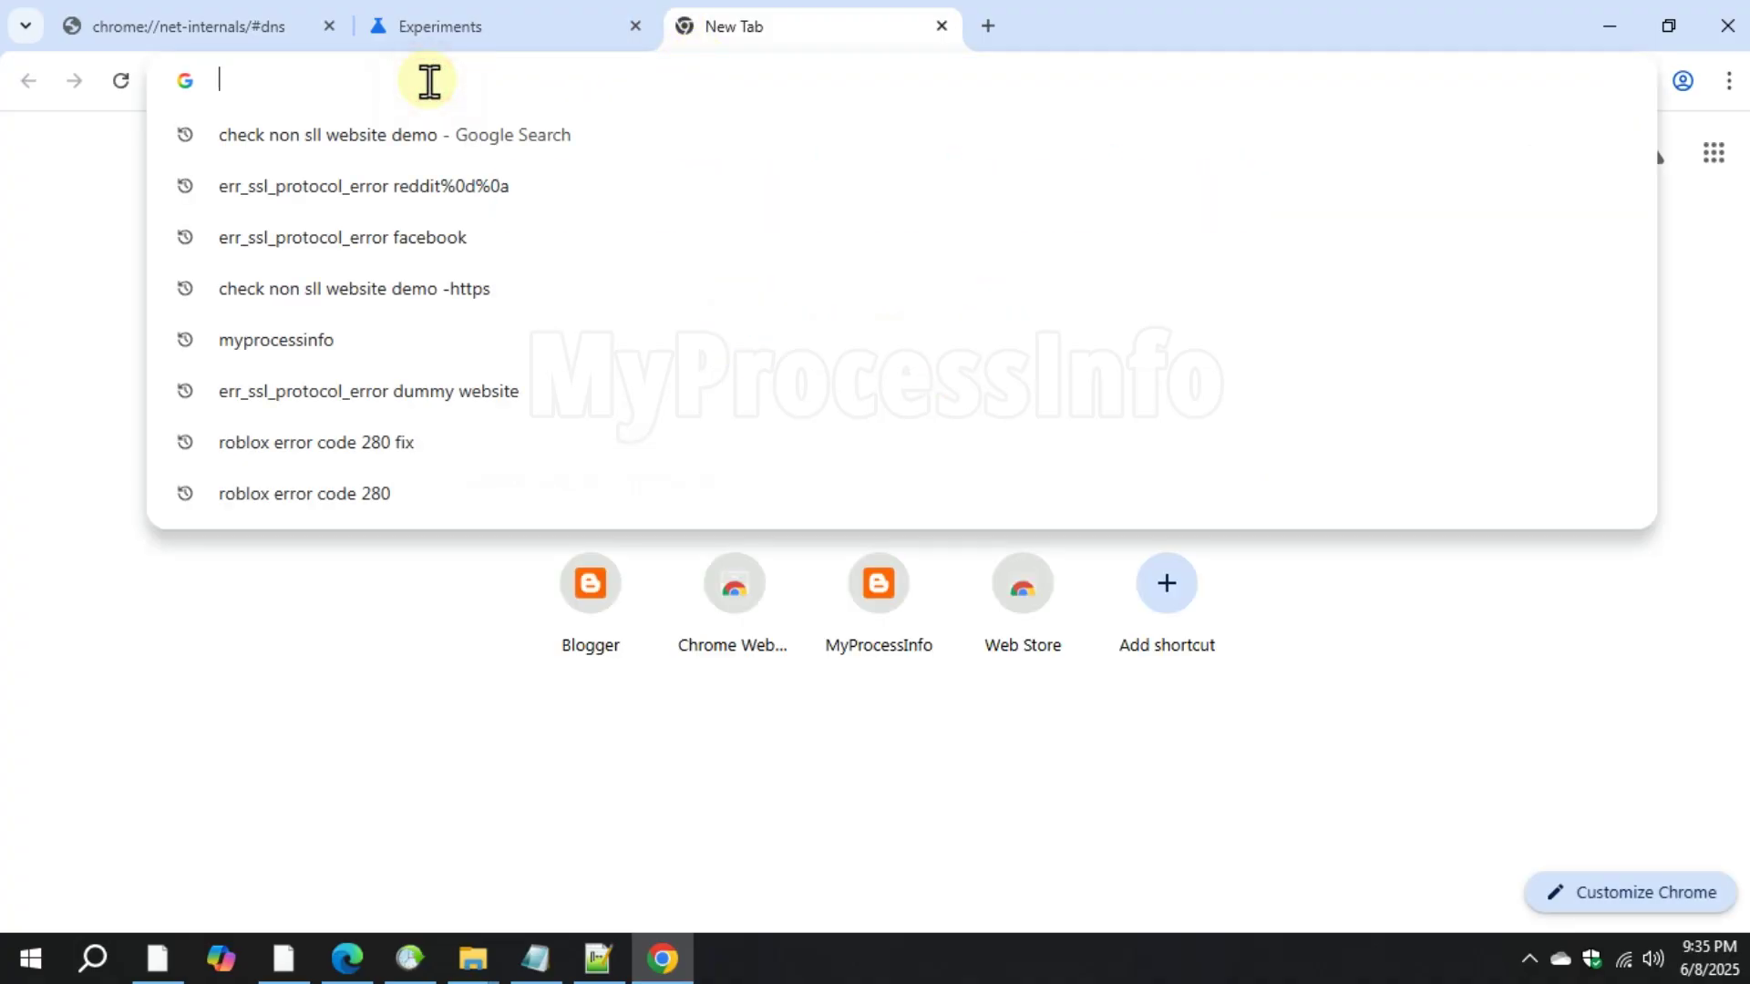
type("chrome://extensions")
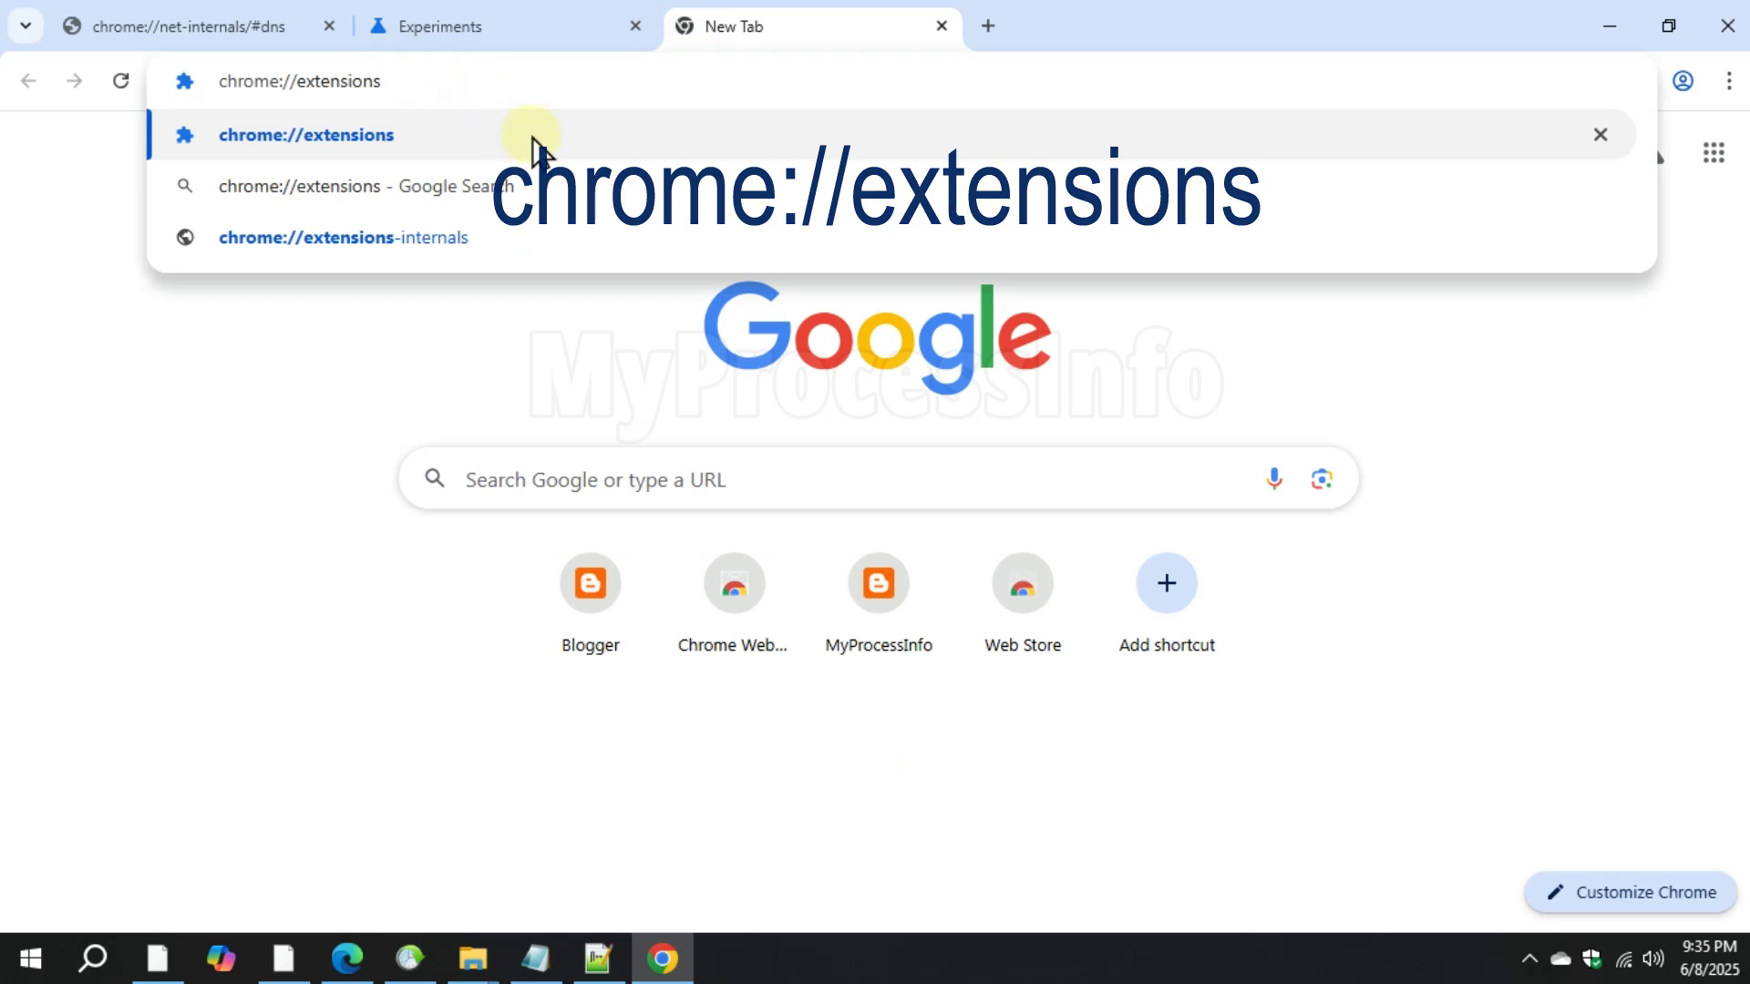
left_click(534, 141)
left_click(729, 260)
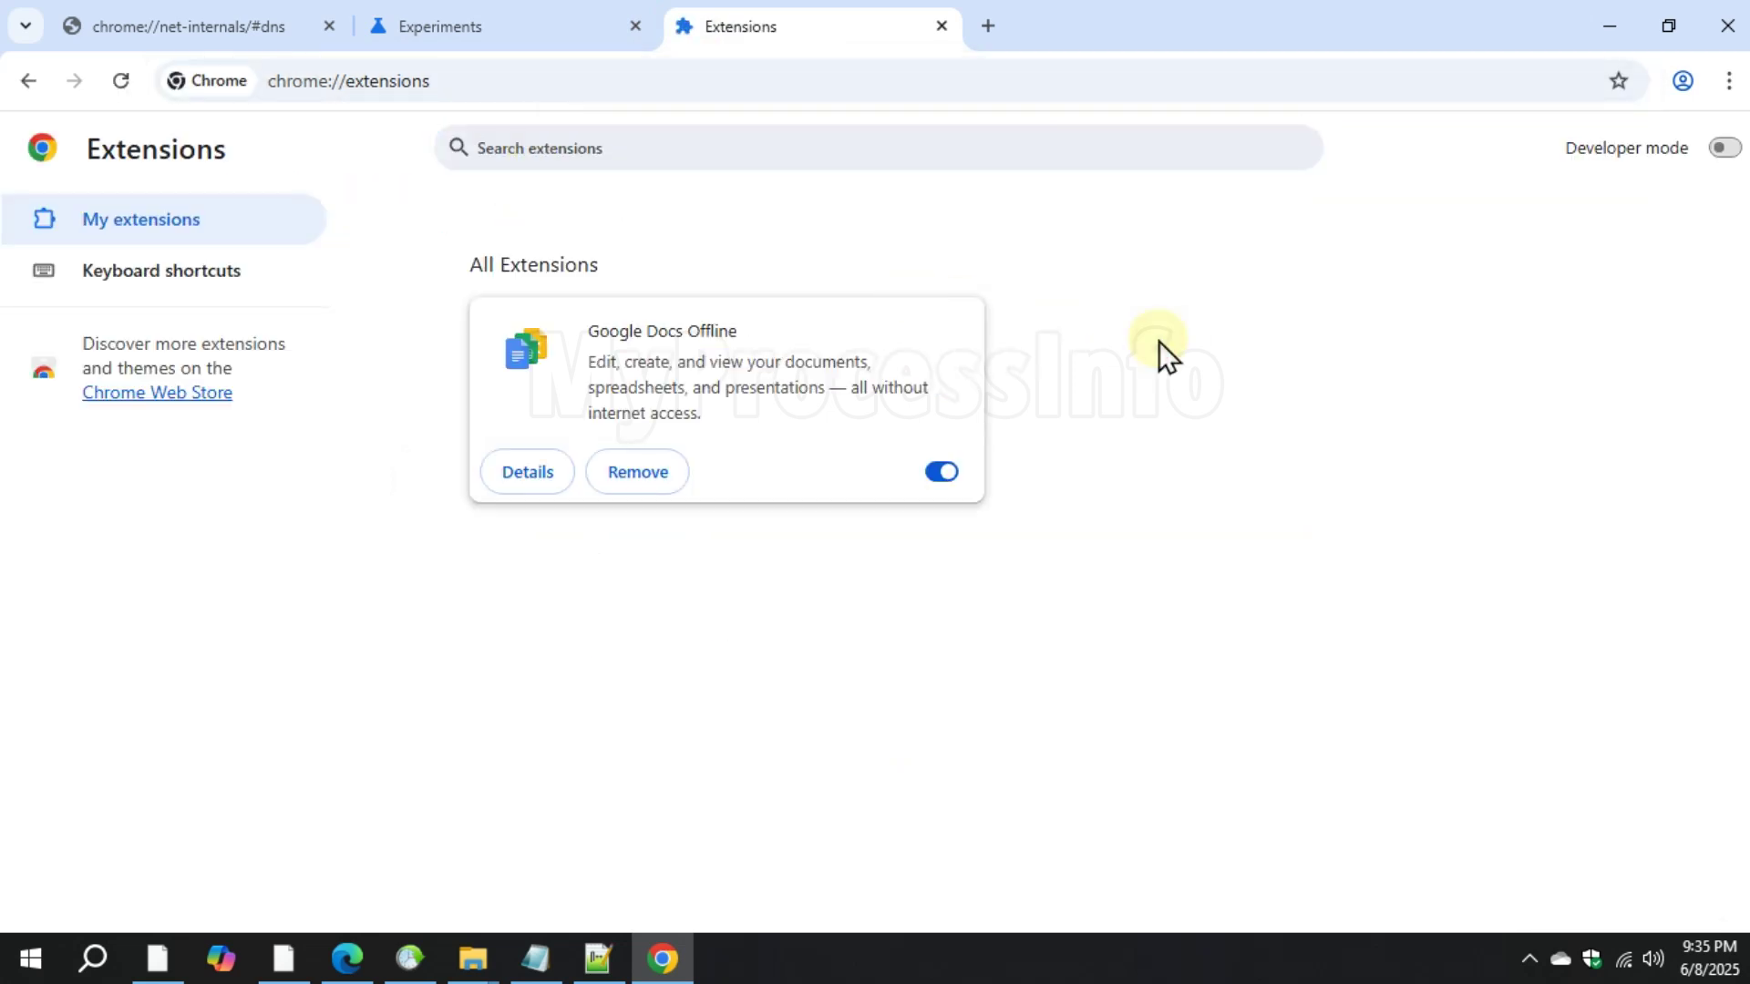
left_click(942, 473)
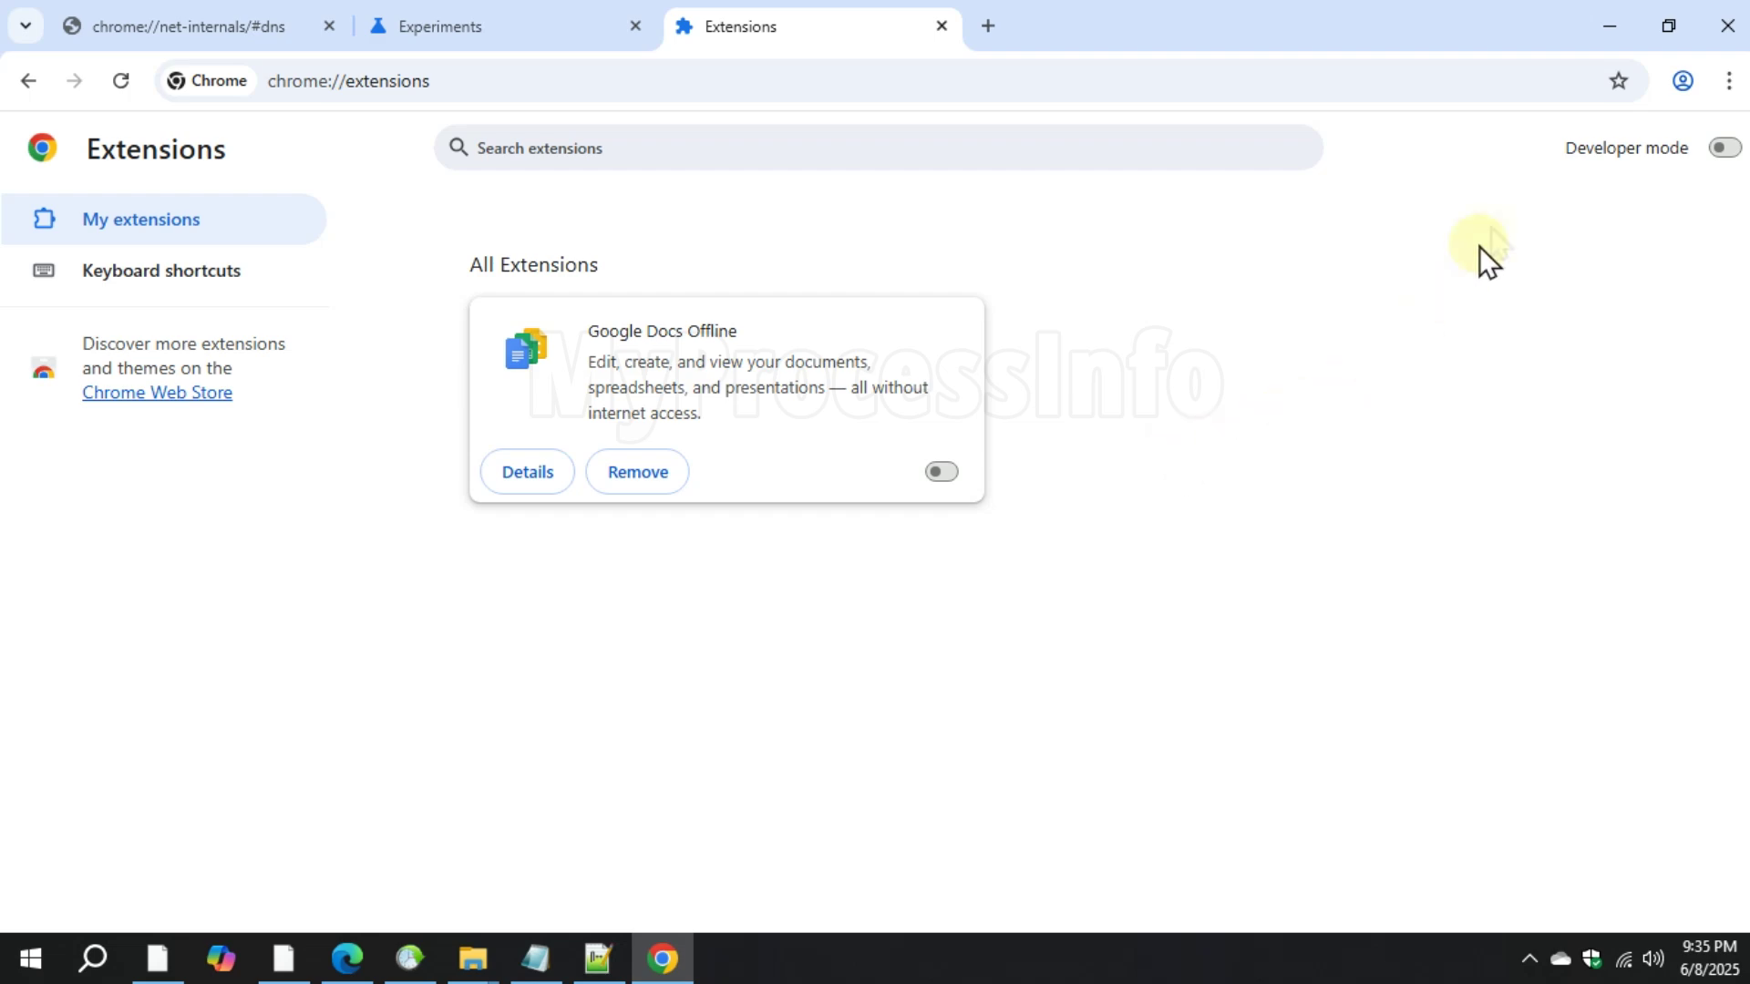
left_click(1606, 29)
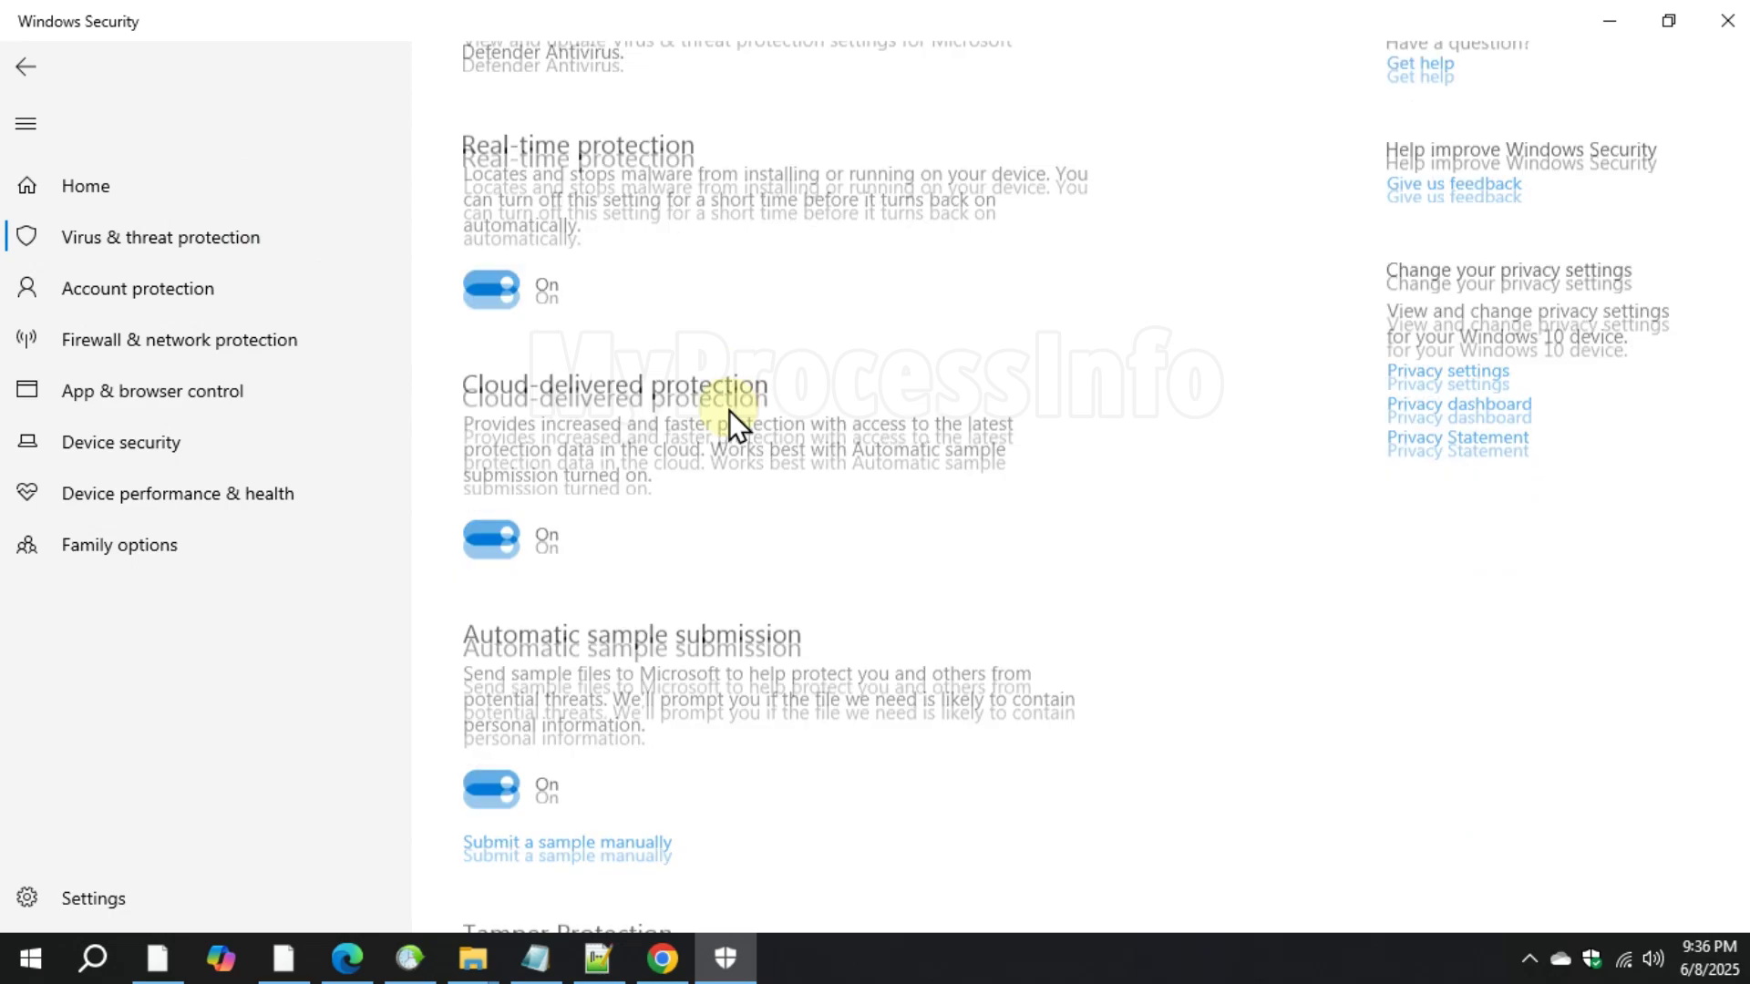
scroll(729, 423, "down", 4)
Turn off Tamper Protection and Automatic sample submission, approving the administrator prompt.
scroll(729, 423, "up", 4)
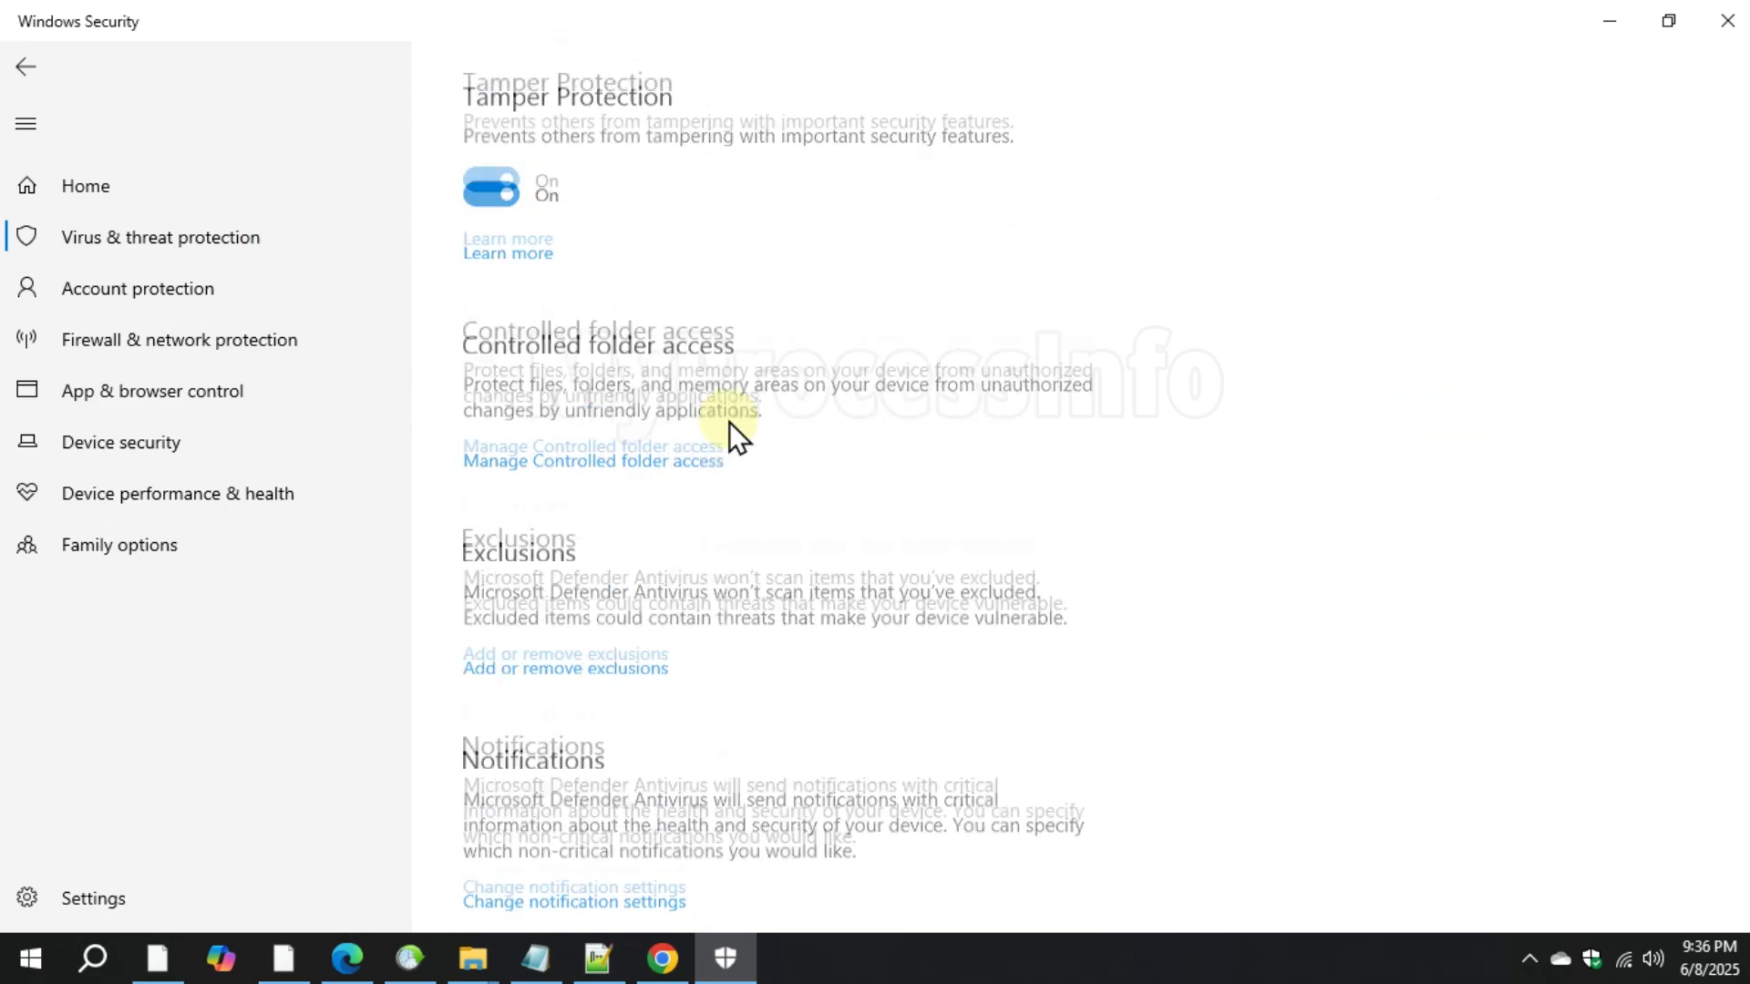
left_click(489, 548)
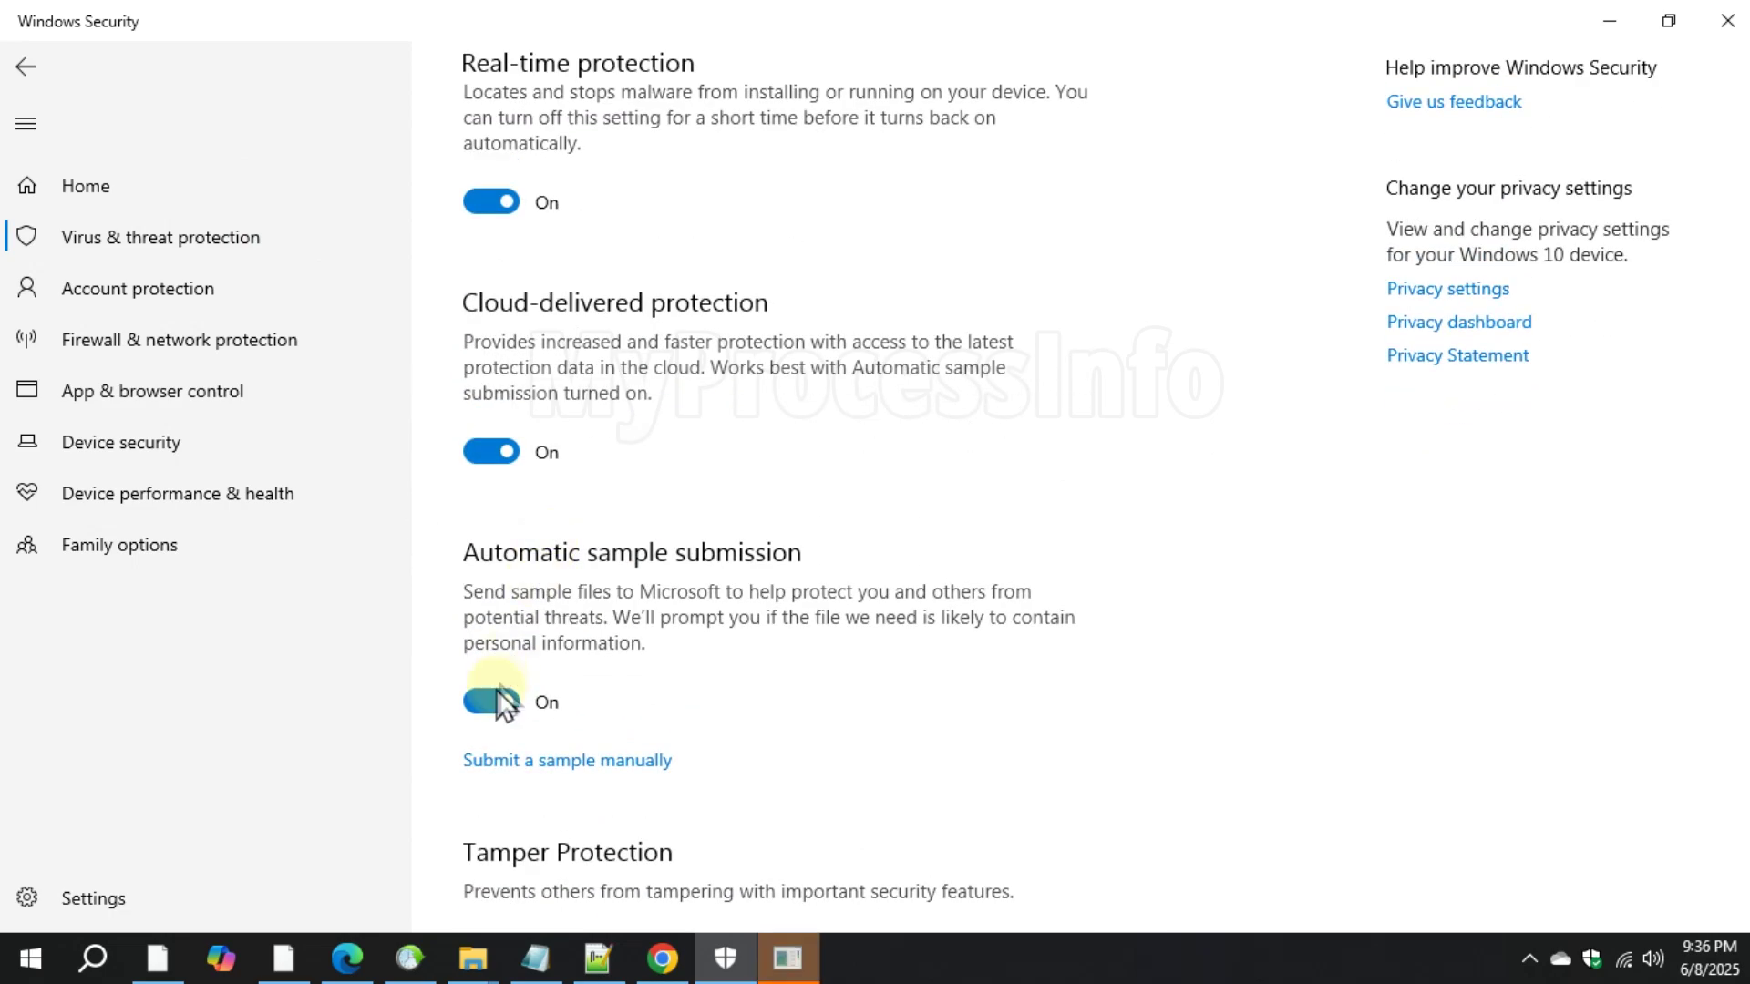
left_click(492, 702)
left_click(824, 645)
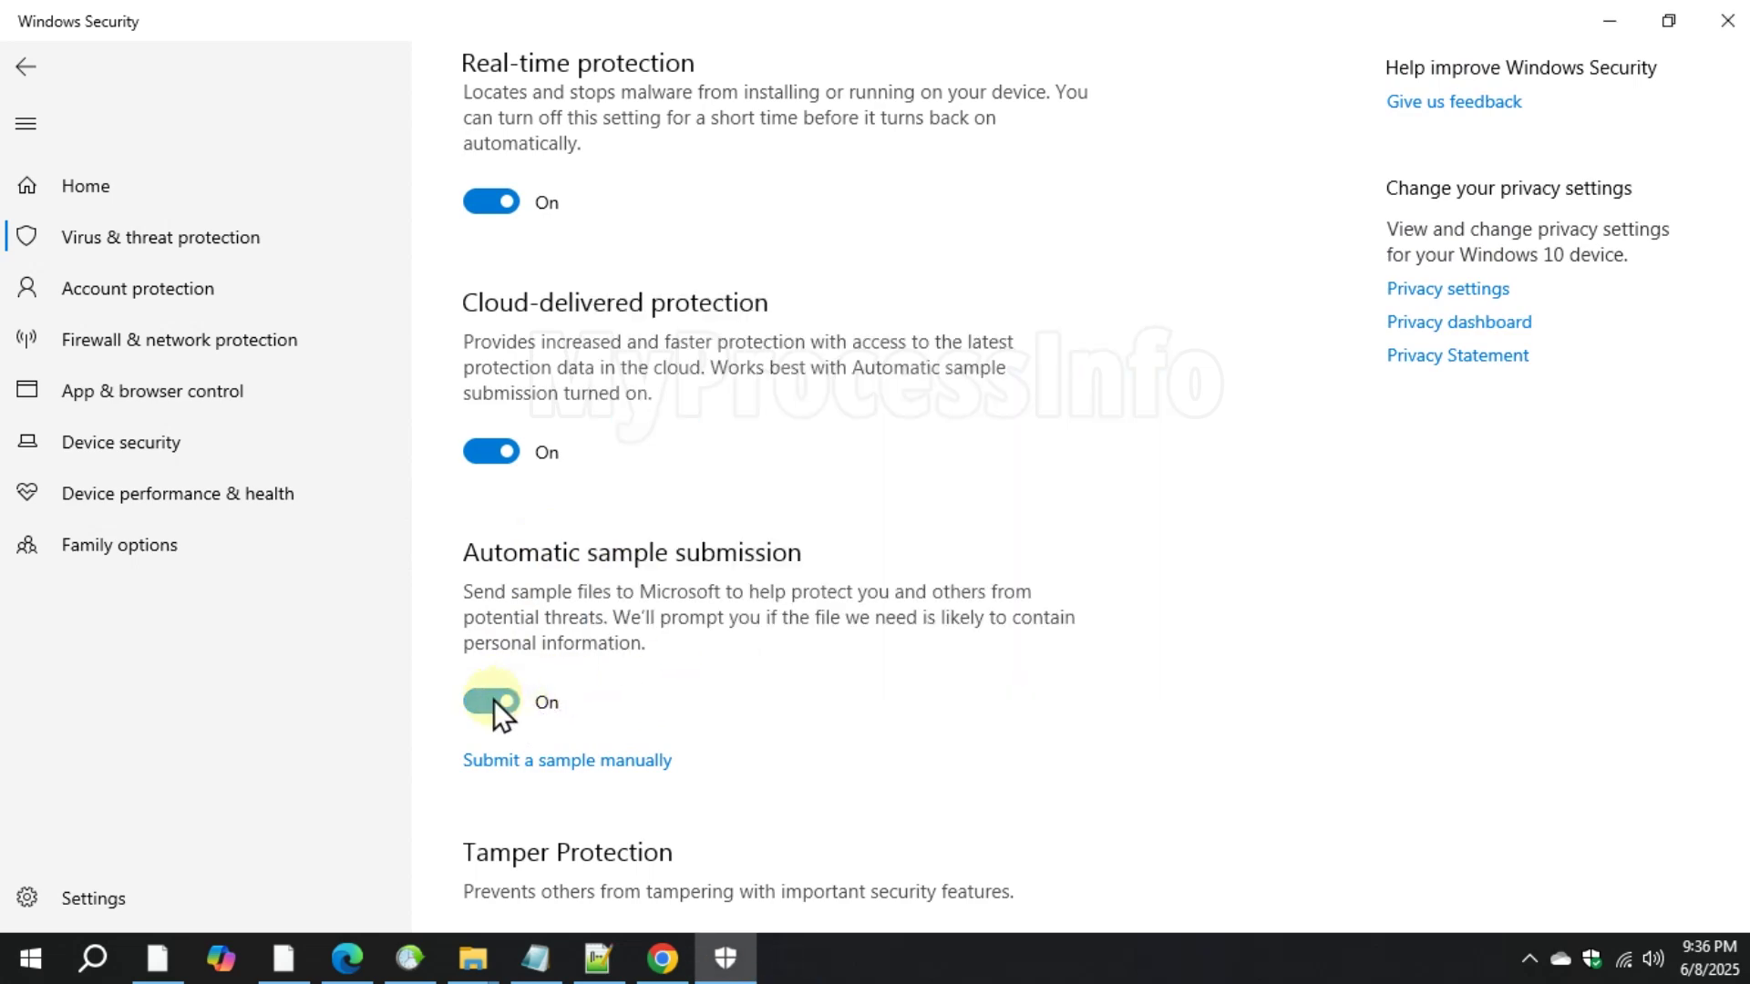
Turn off Cloud-delivered and Real-time protection, then minimize Windows Security.
left_click(496, 452)
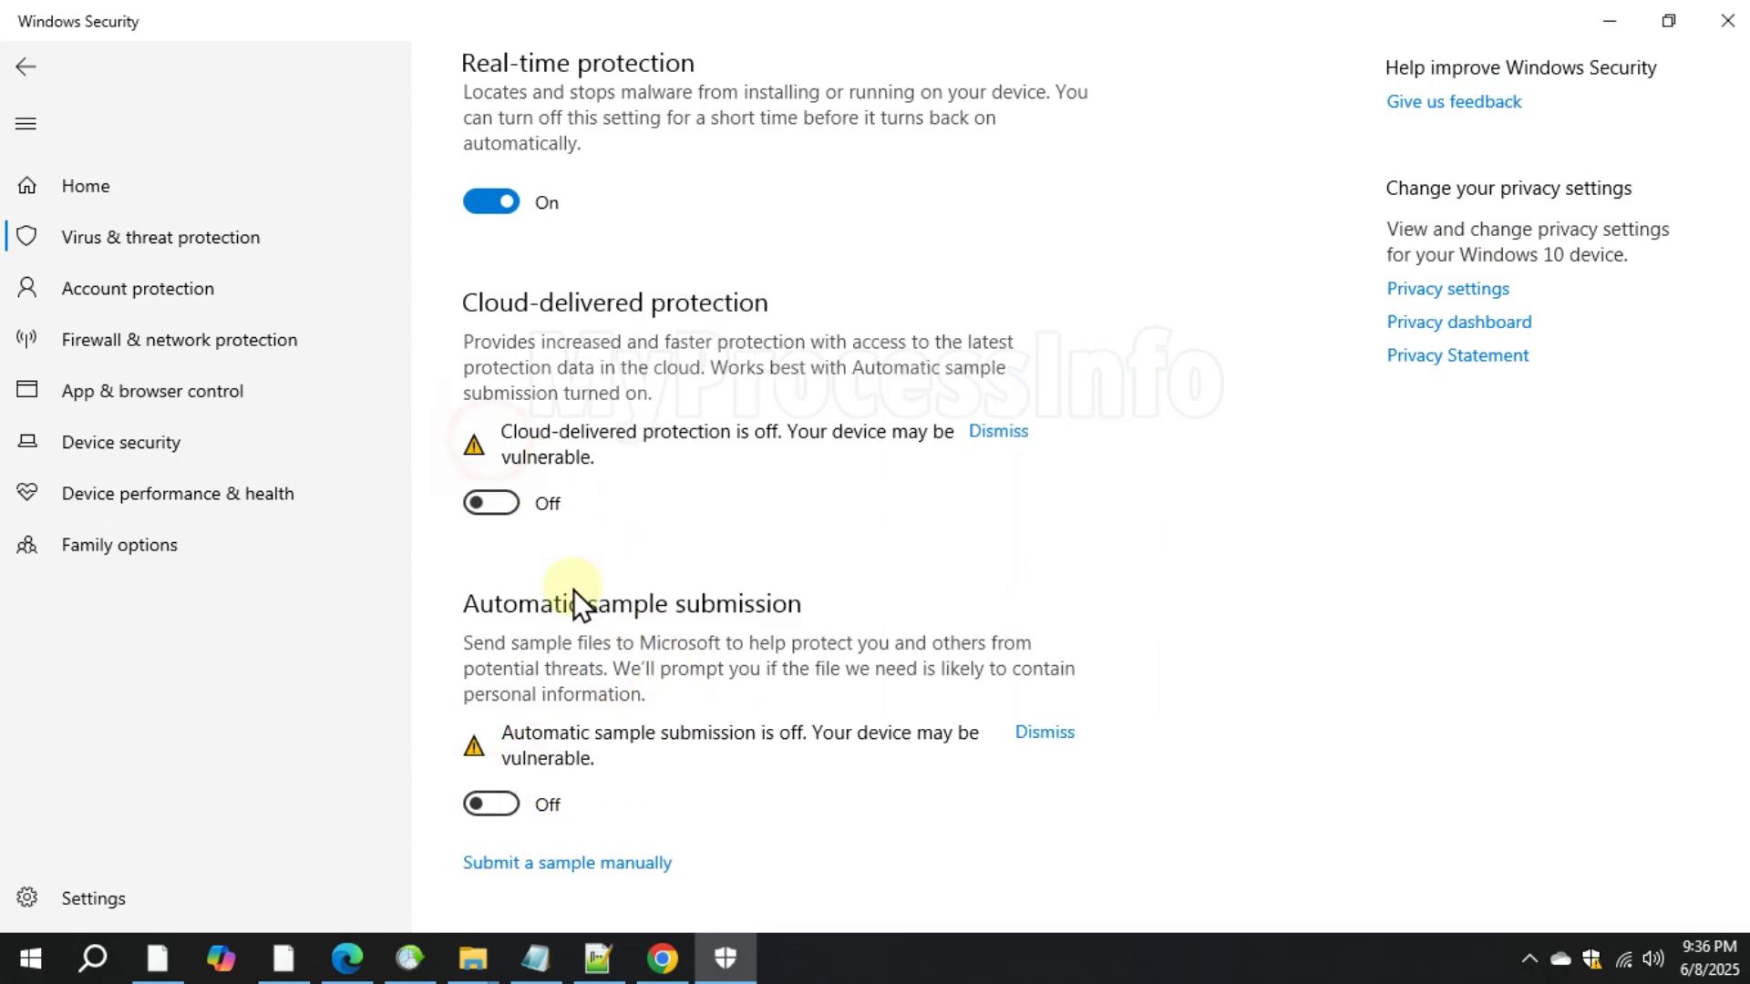
scroll(576, 593, "up", 3)
left_click(485, 407)
scroll(888, 485, "down", 8)
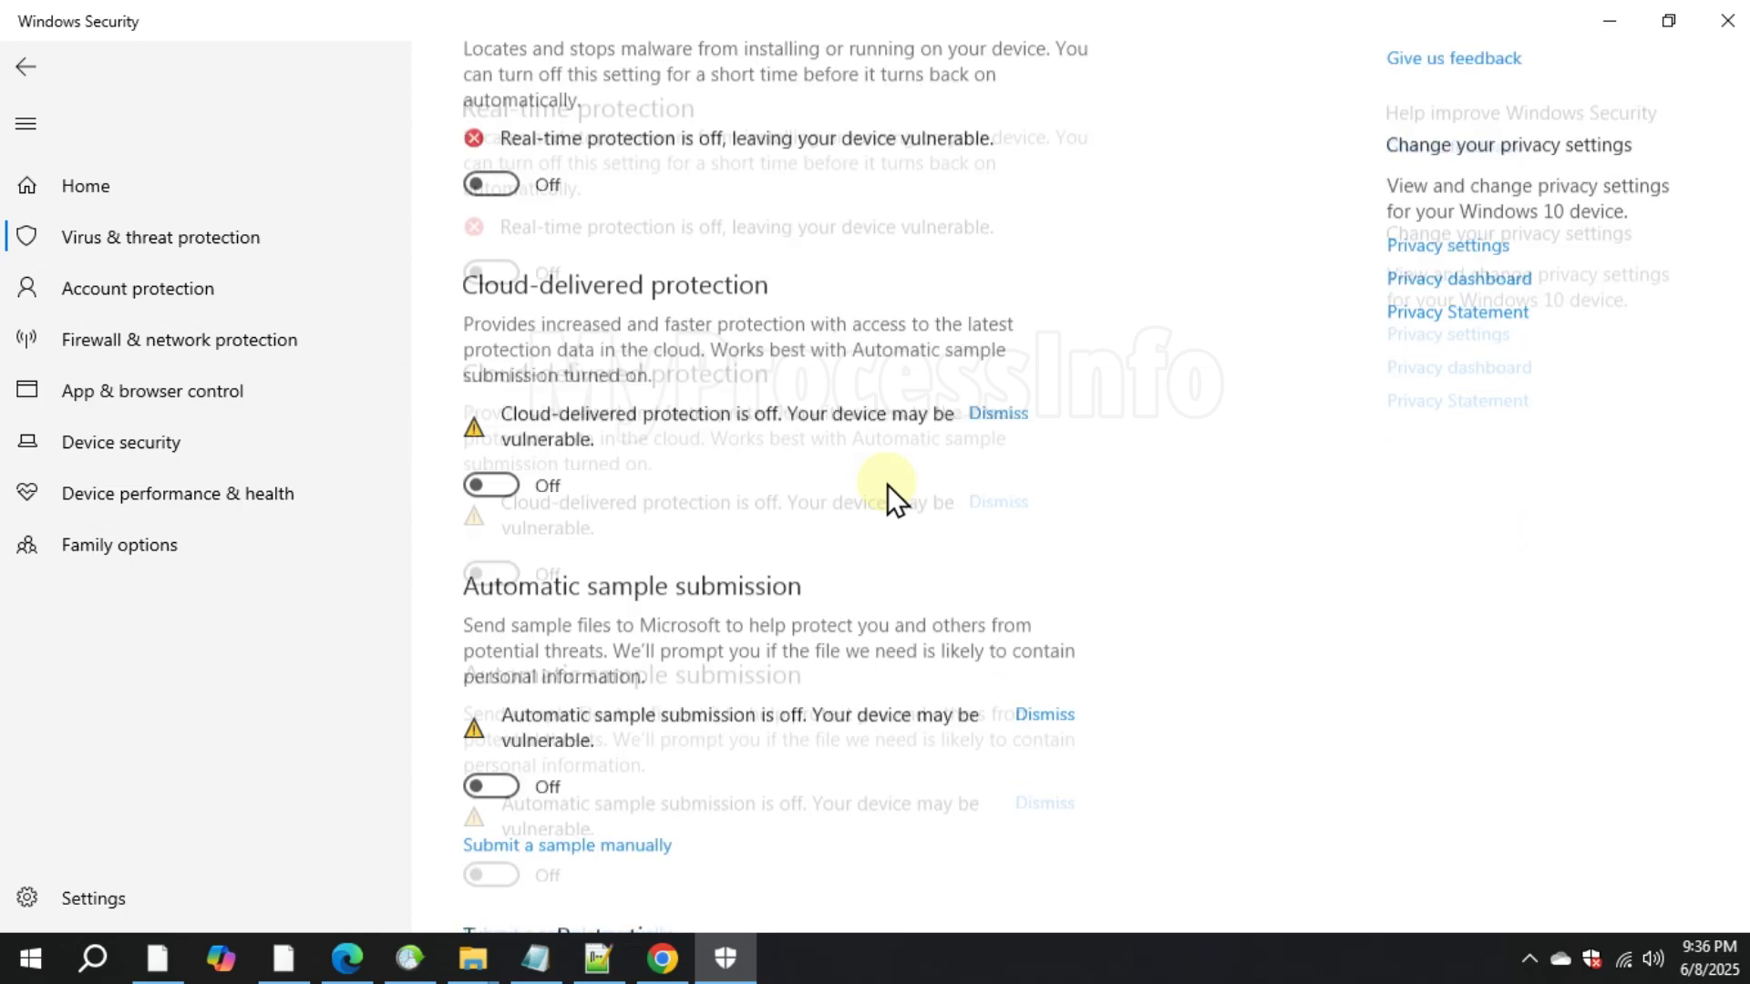
scroll(888, 485, "up", 8)
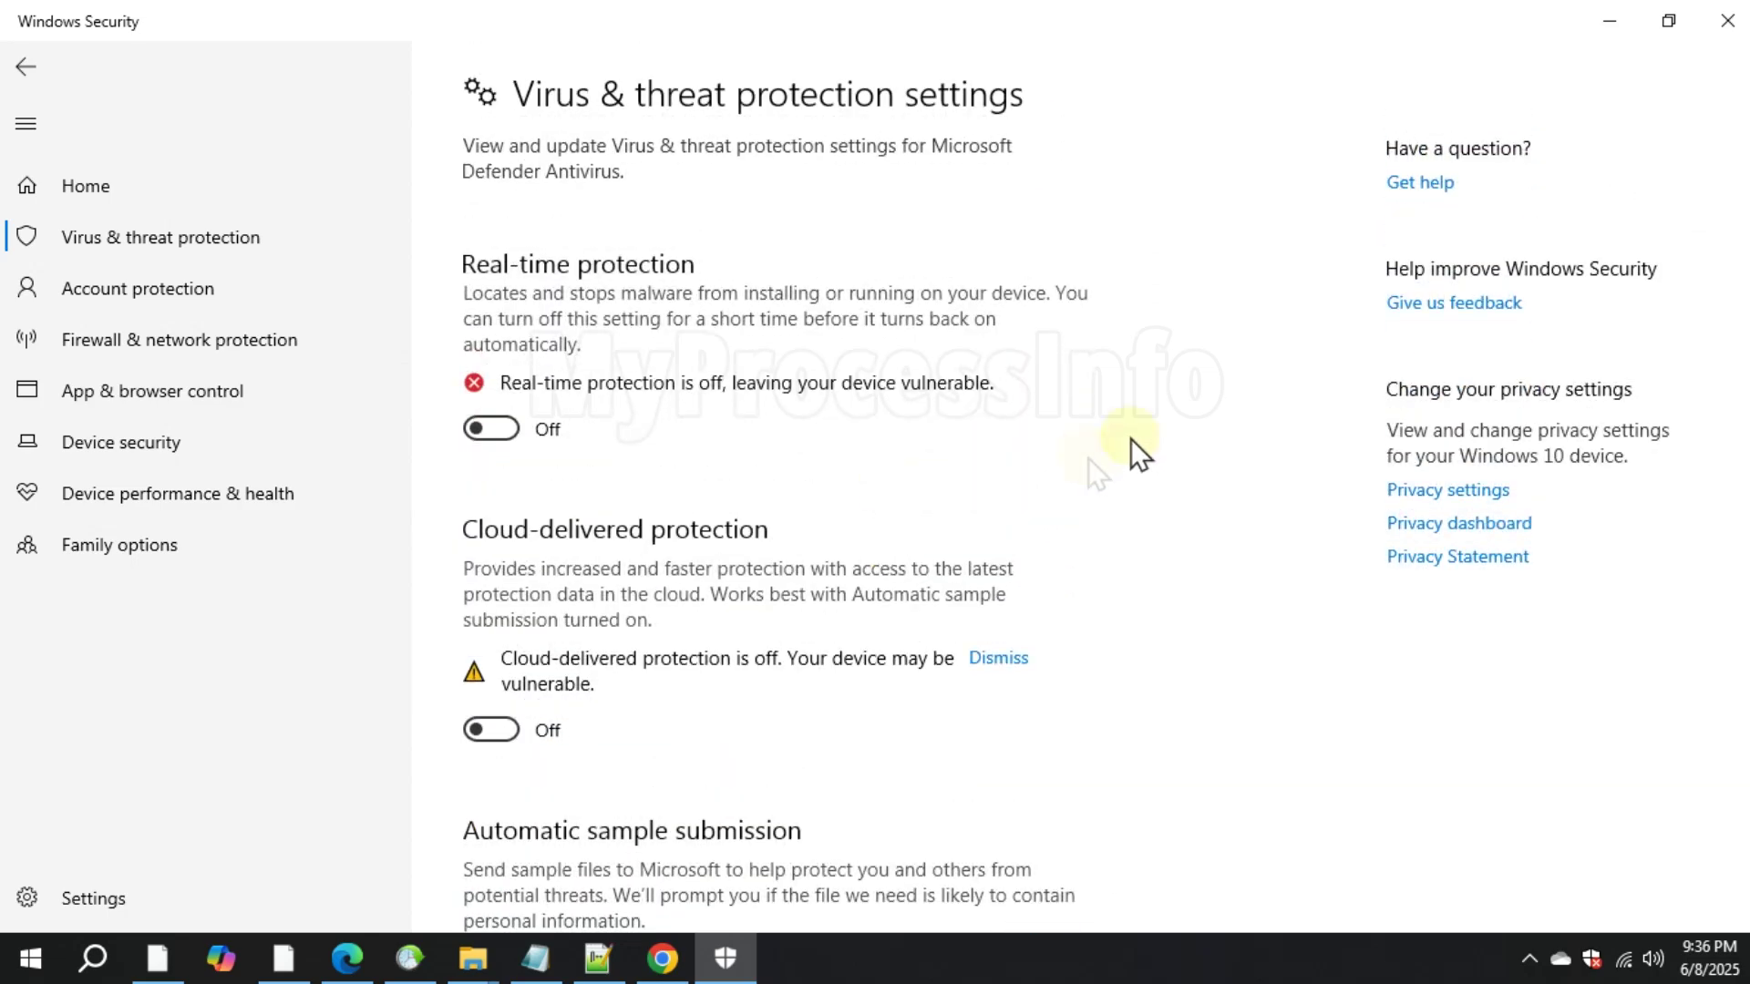
left_click(1607, 22)
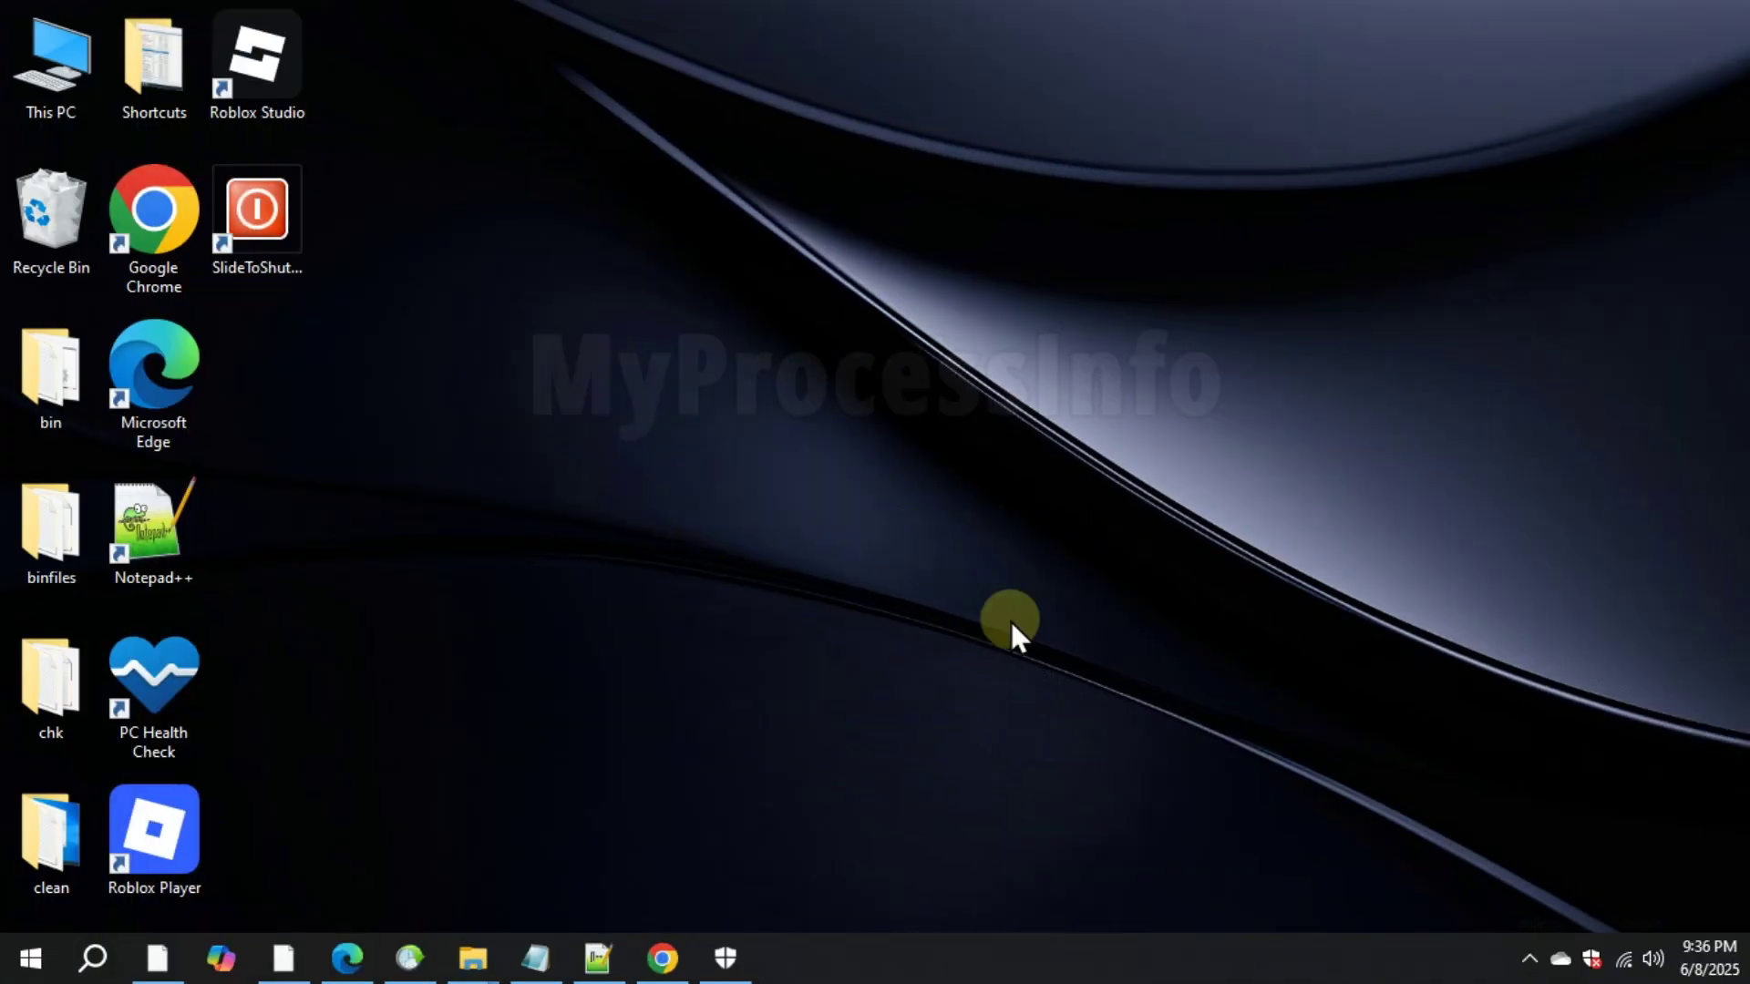
Open the Date & time settings through the taskbar's Adjust date/time option.
right_click(1700, 971)
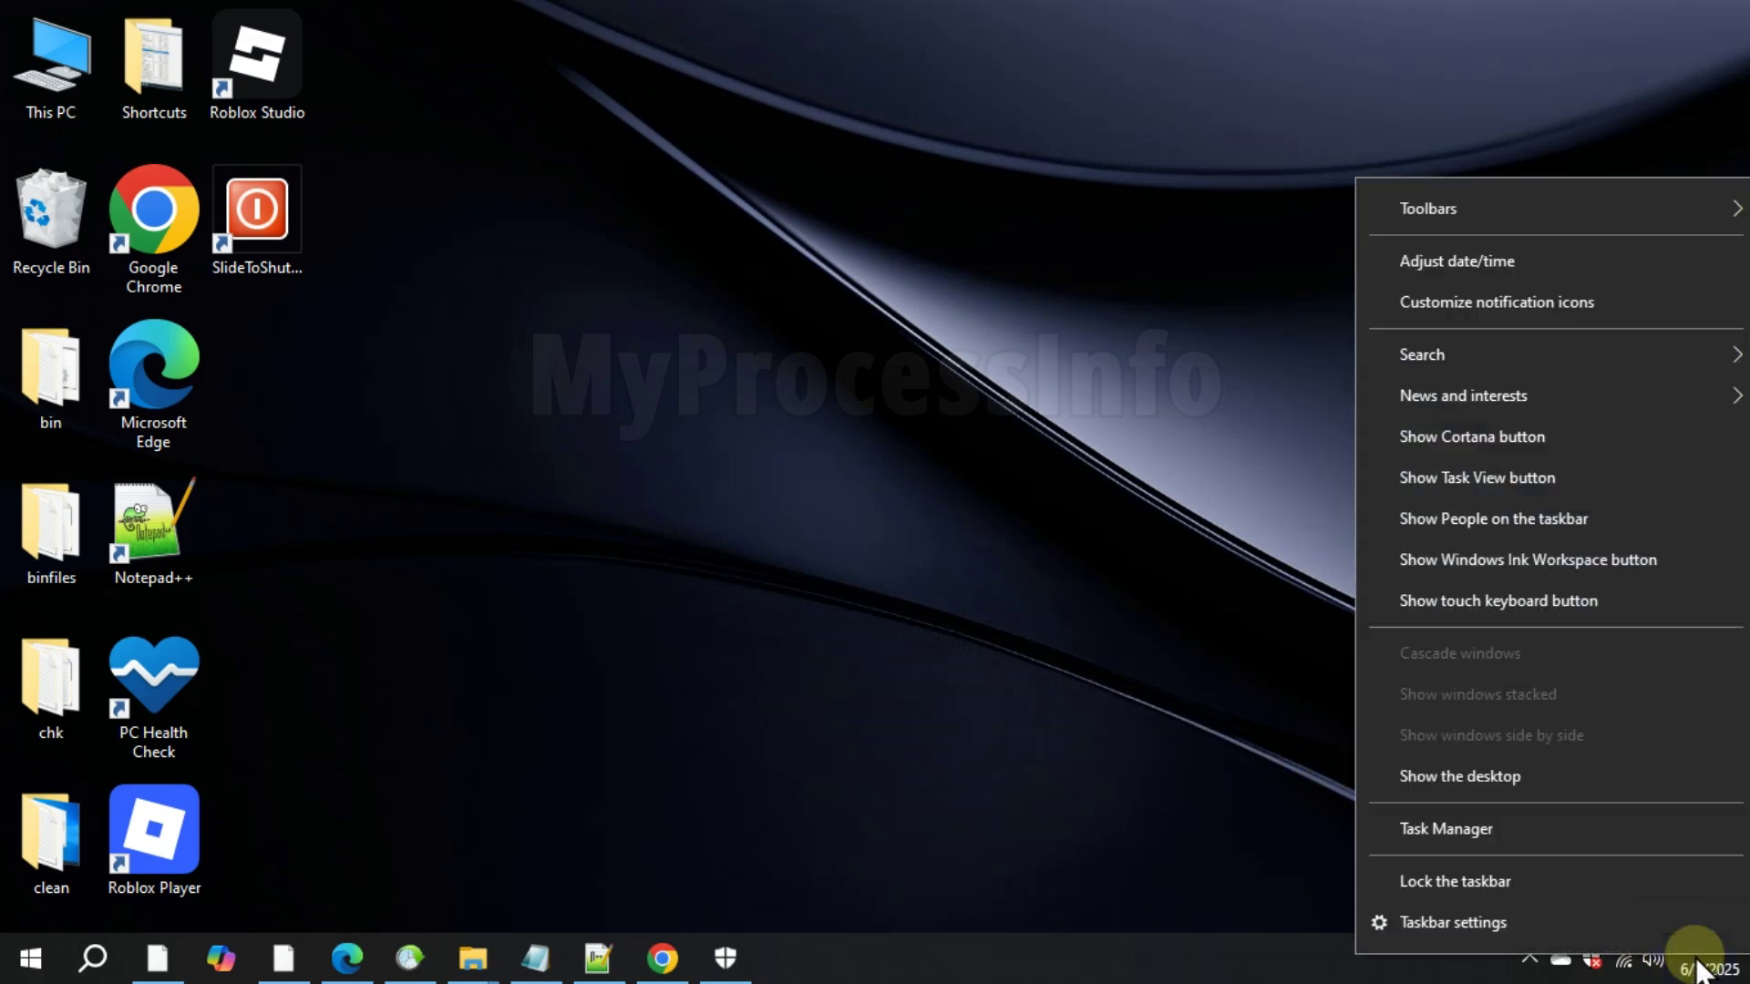
left_click(1635, 263)
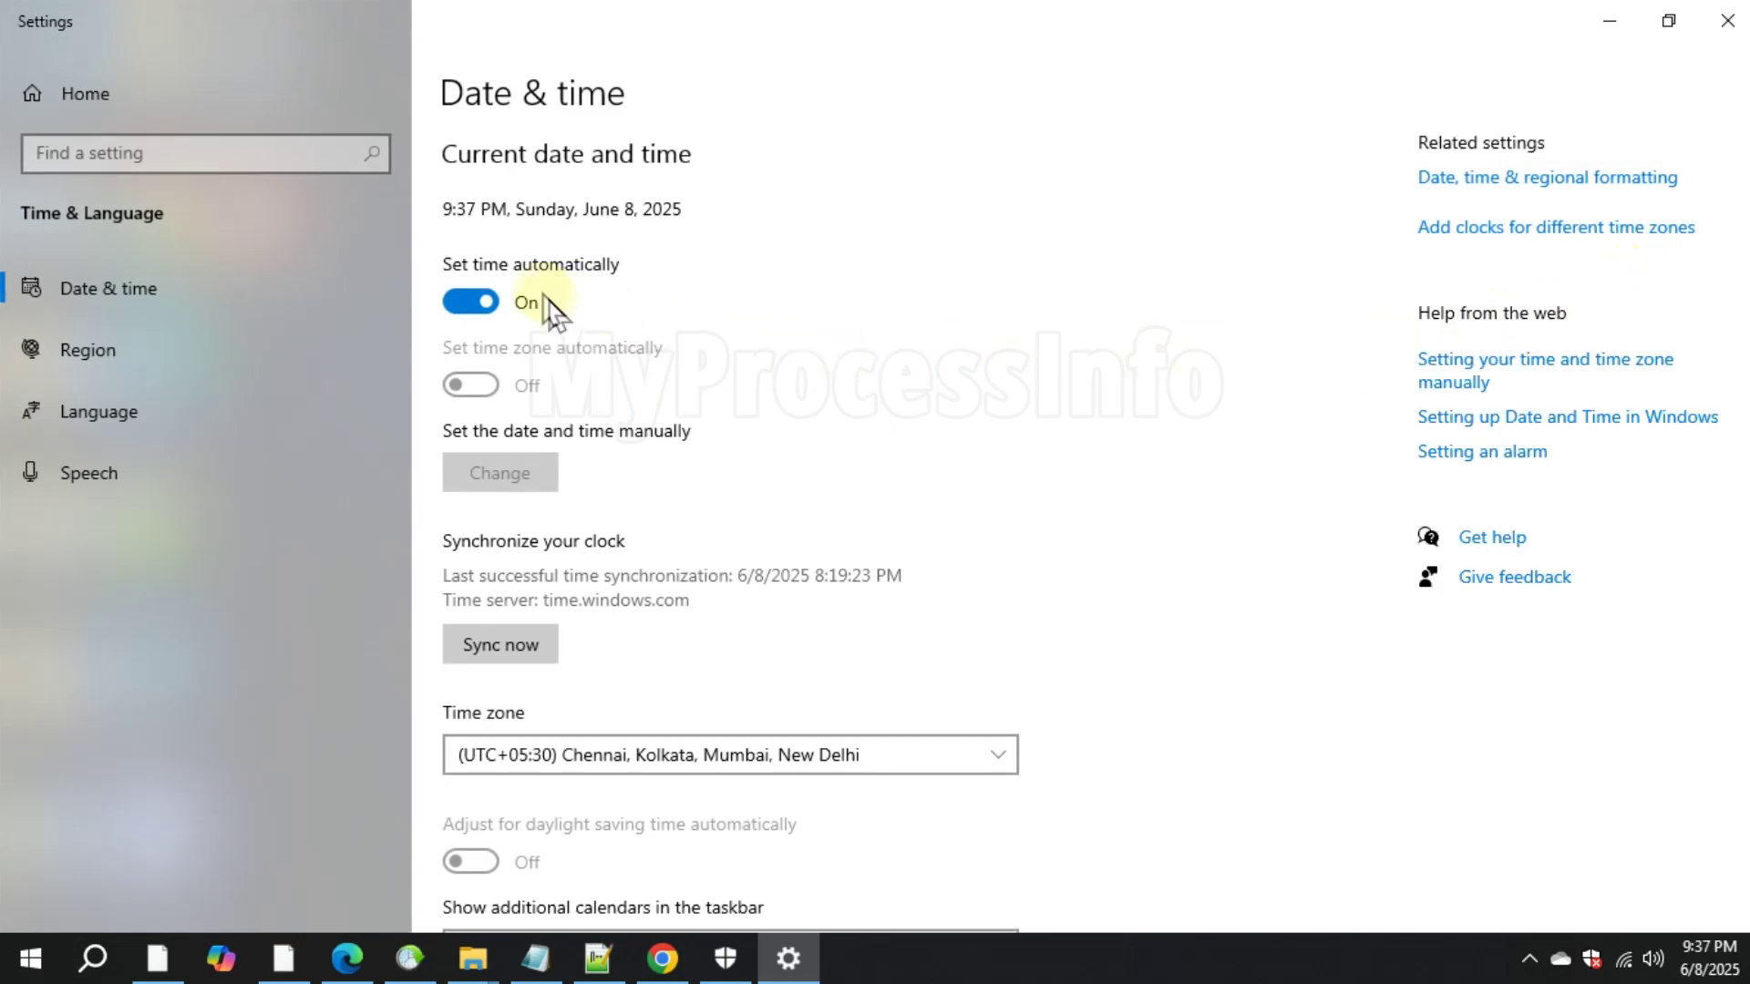
Toggle Set time automatically off and on three times to resync the clock, then close Settings.
left_click(458, 308)
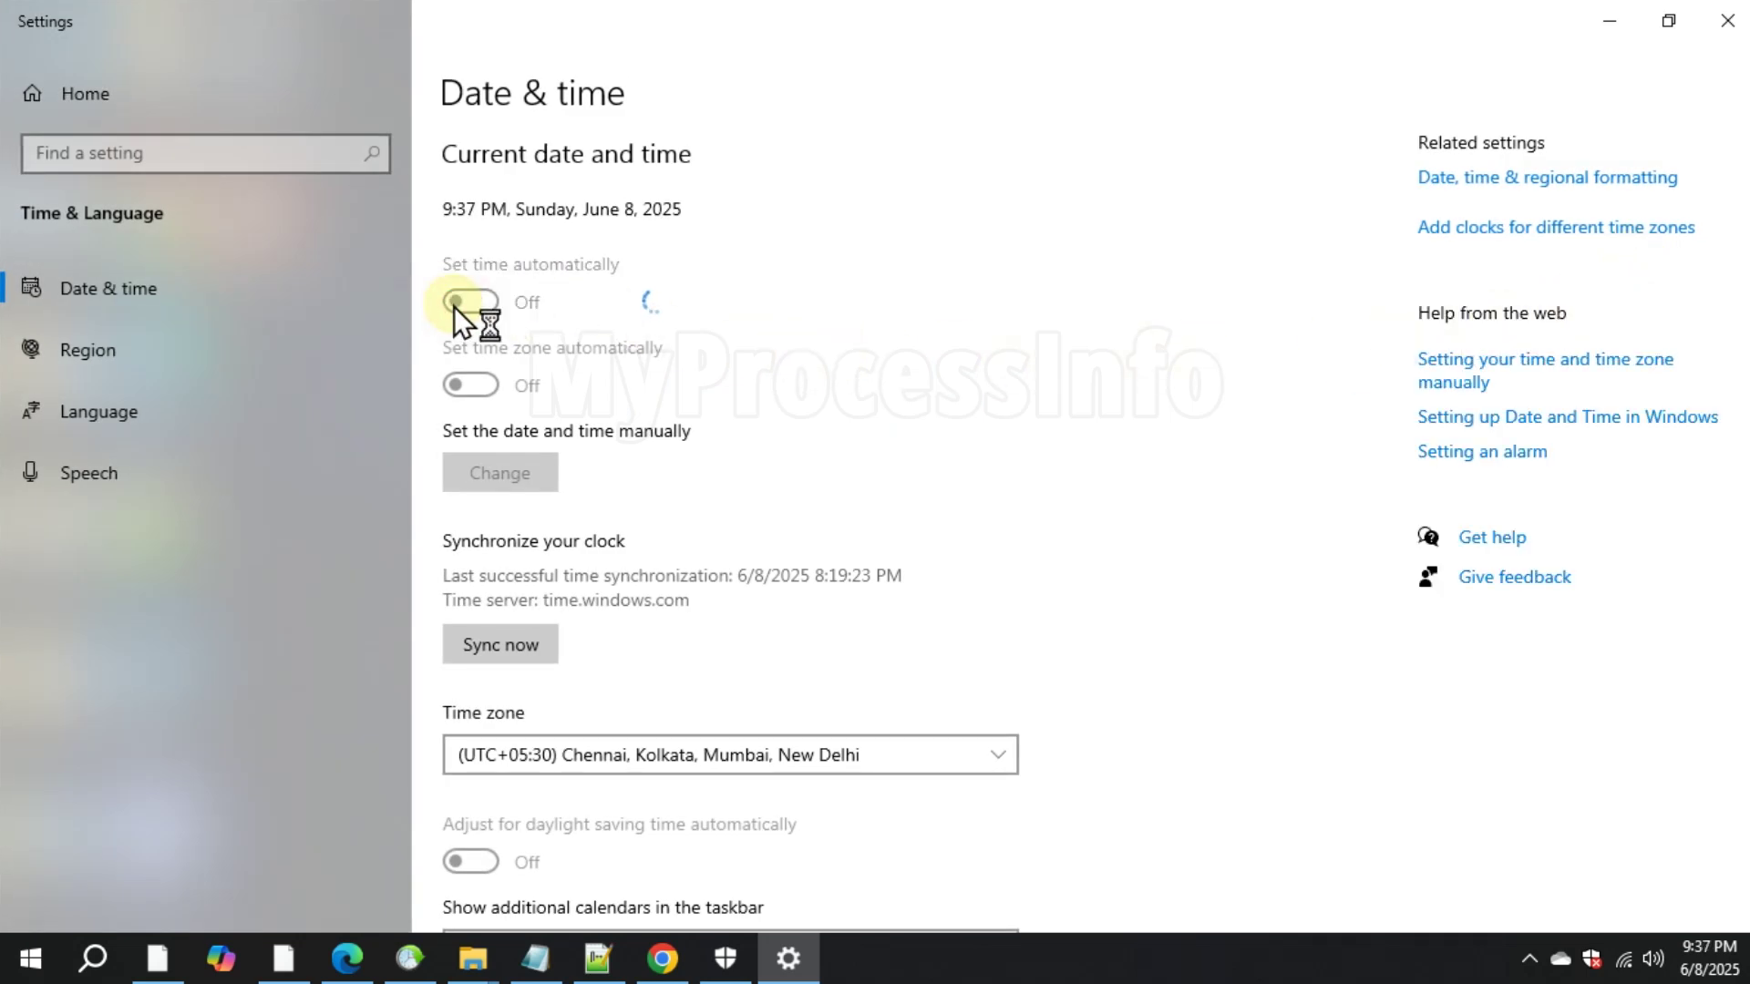
left_click(486, 310)
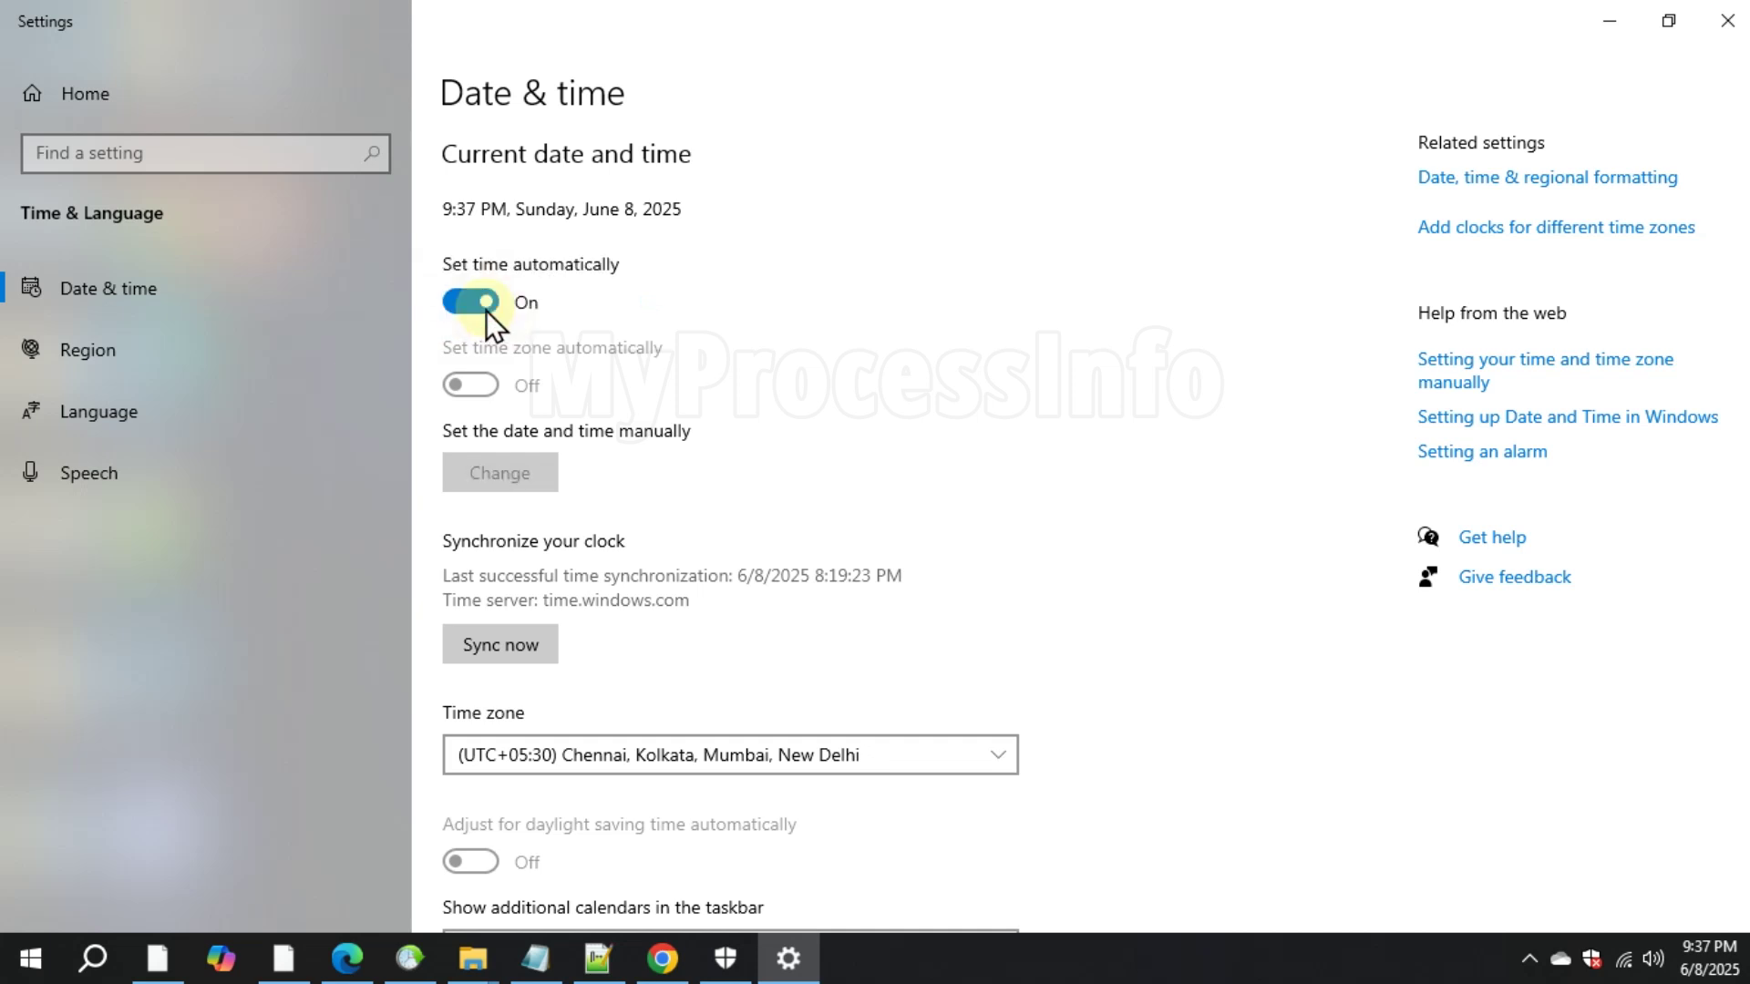
left_click(463, 310)
left_click(492, 310)
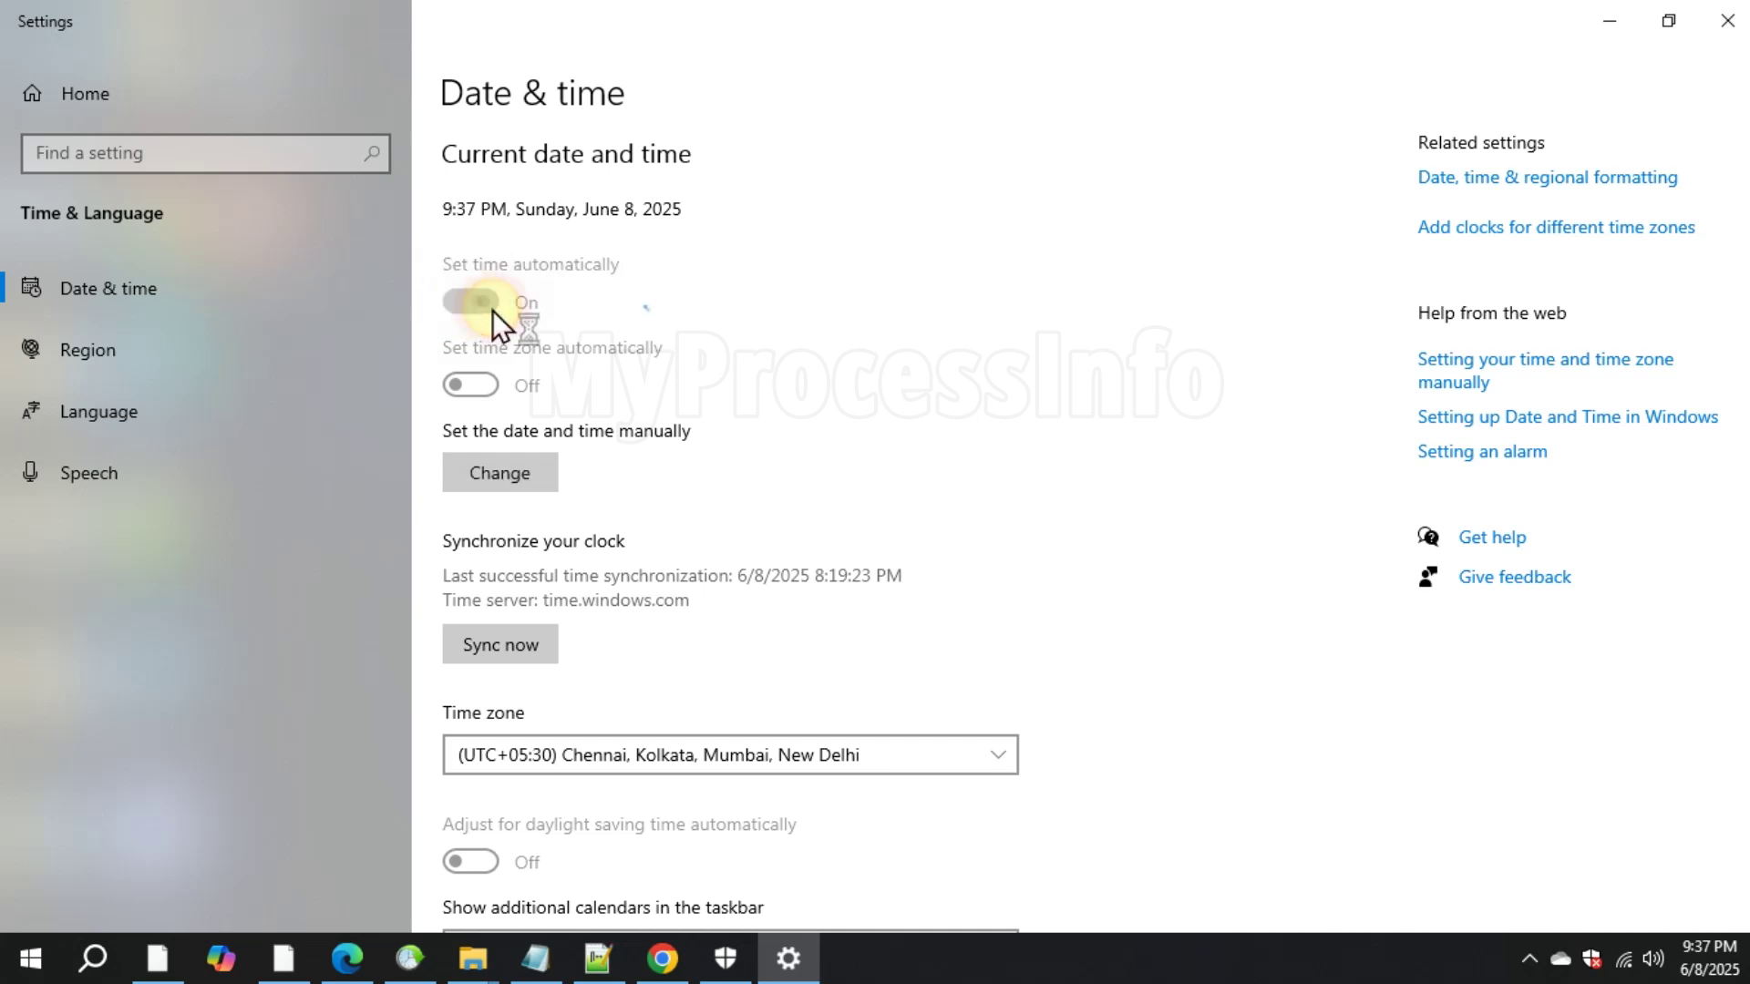
left_click(458, 306)
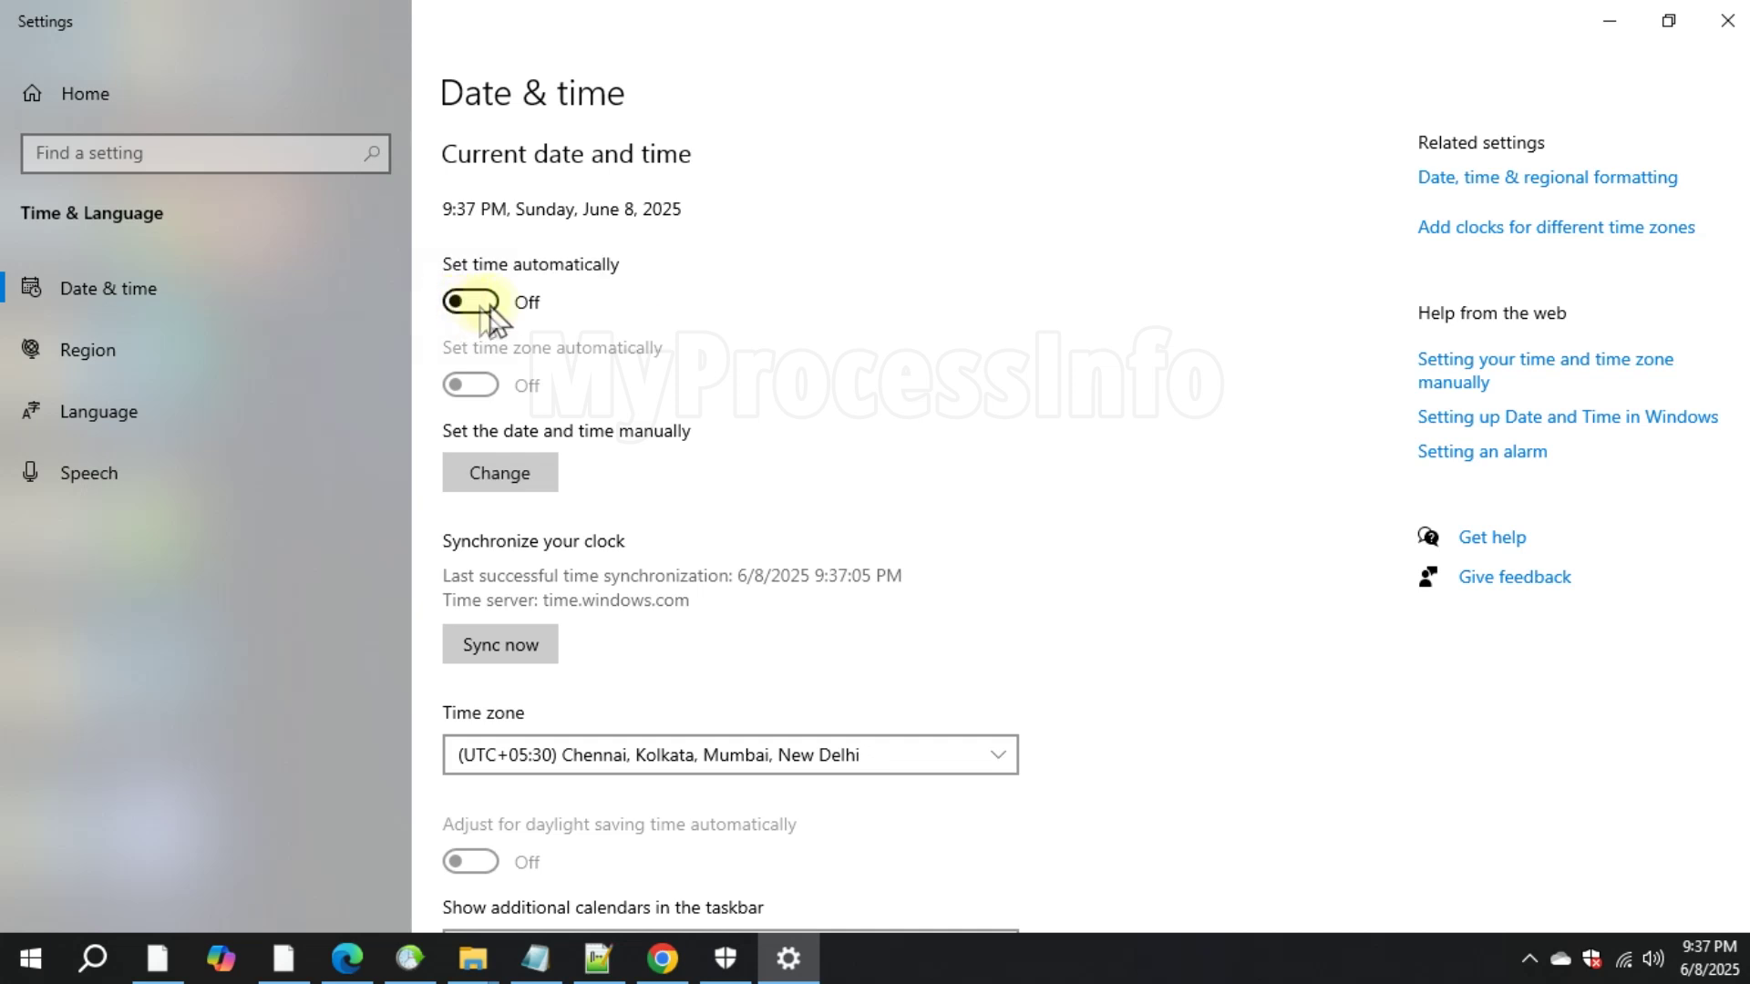
left_click(491, 305)
left_click(643, 299)
left_click(1725, 23)
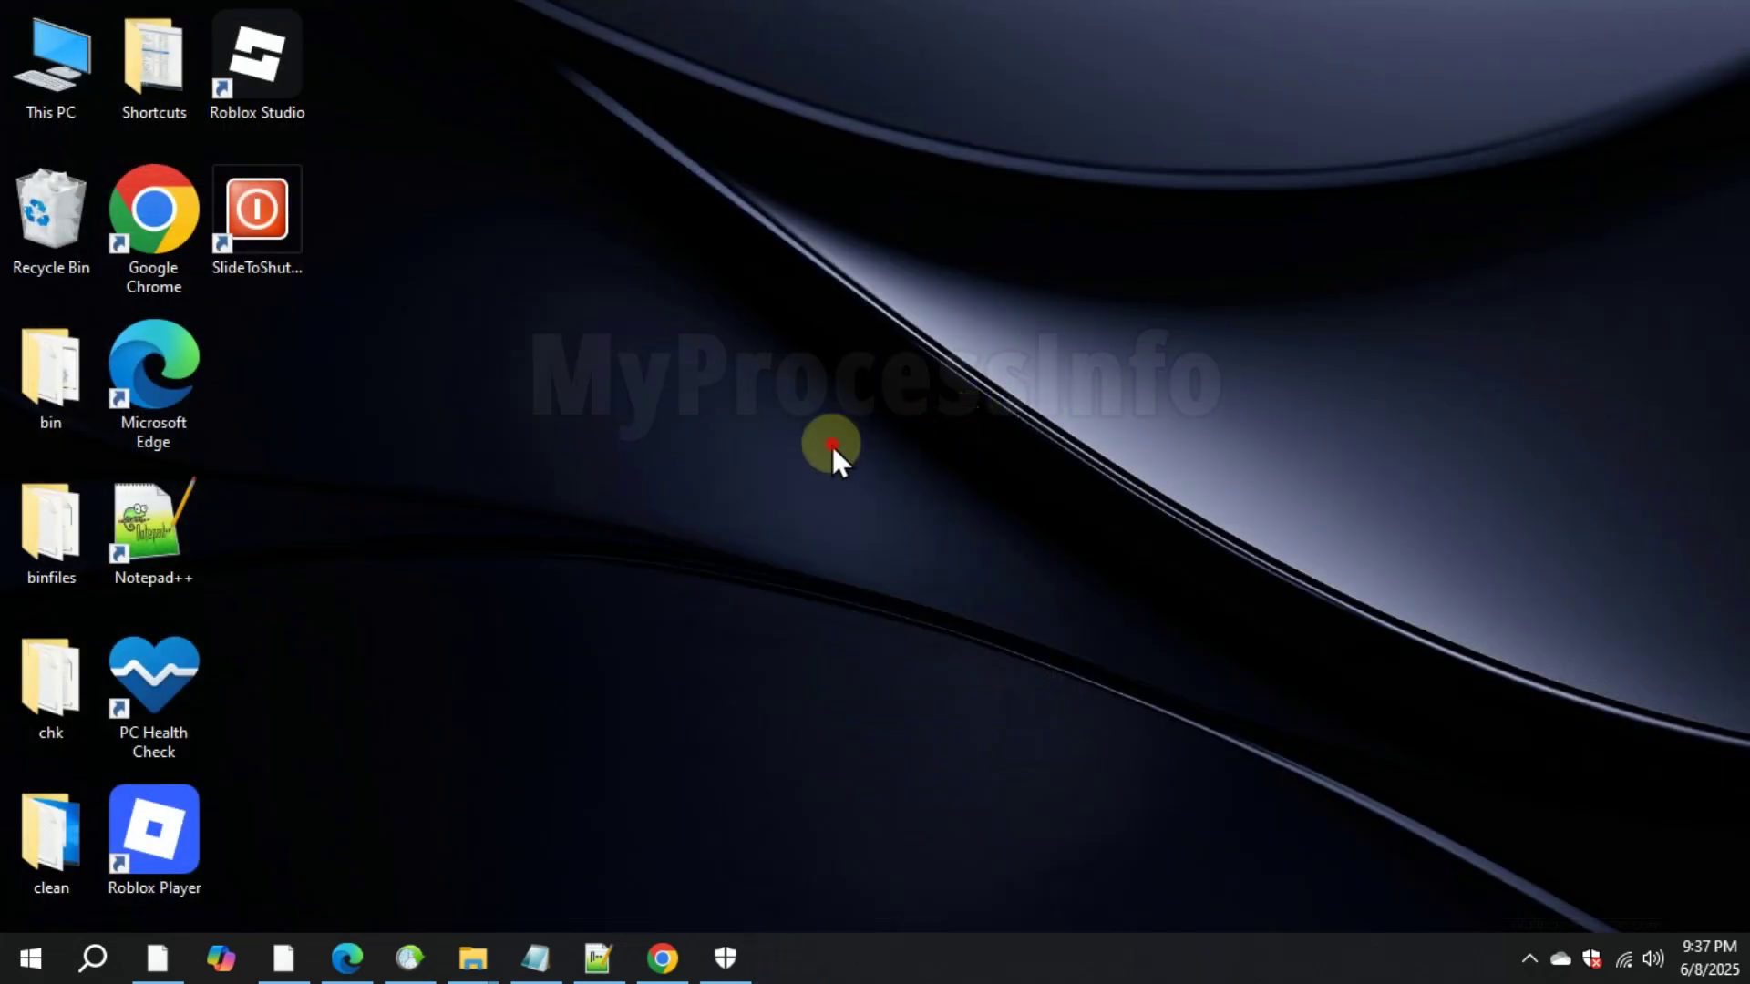